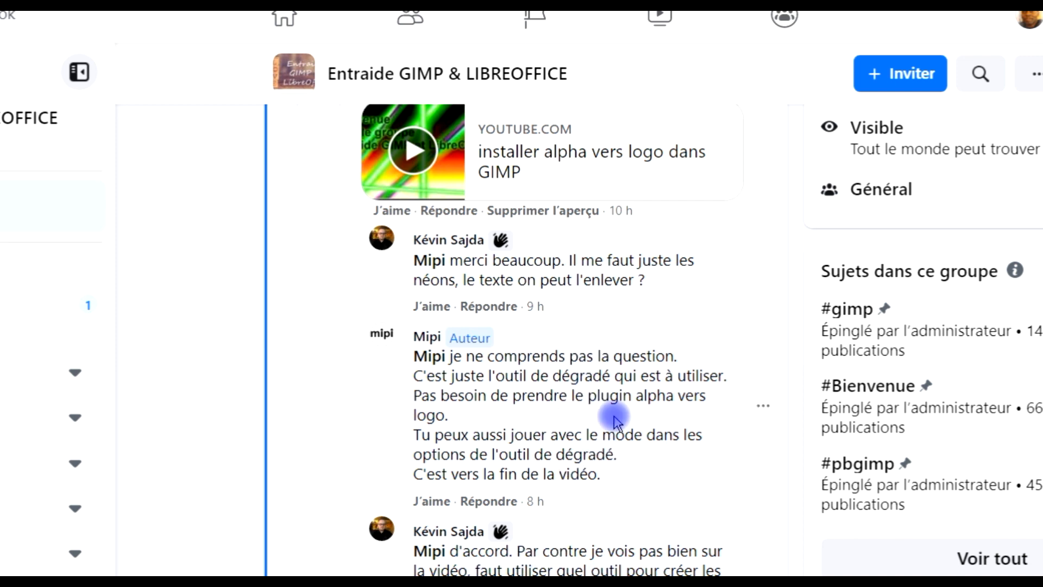
- Review the group's welcome post with the neon-beam image and the comments asking for a tutorial on it
scroll(610, 416, "up", 2)
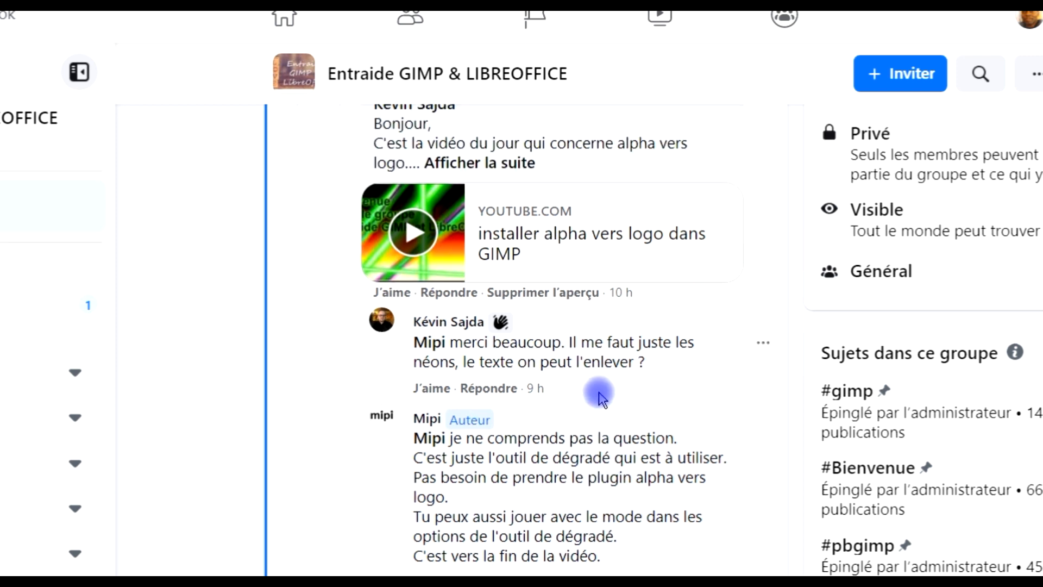
scroll(560, 383, "up", 2)
scroll(559, 382, "up", 15)
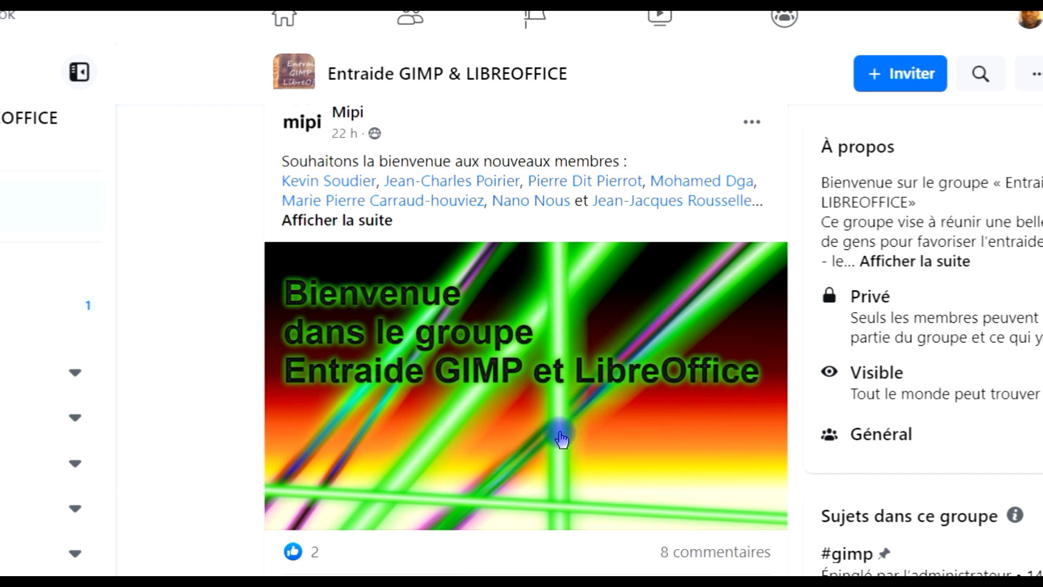
scroll(561, 437, "down", 1)
scroll(562, 434, "down", 10)
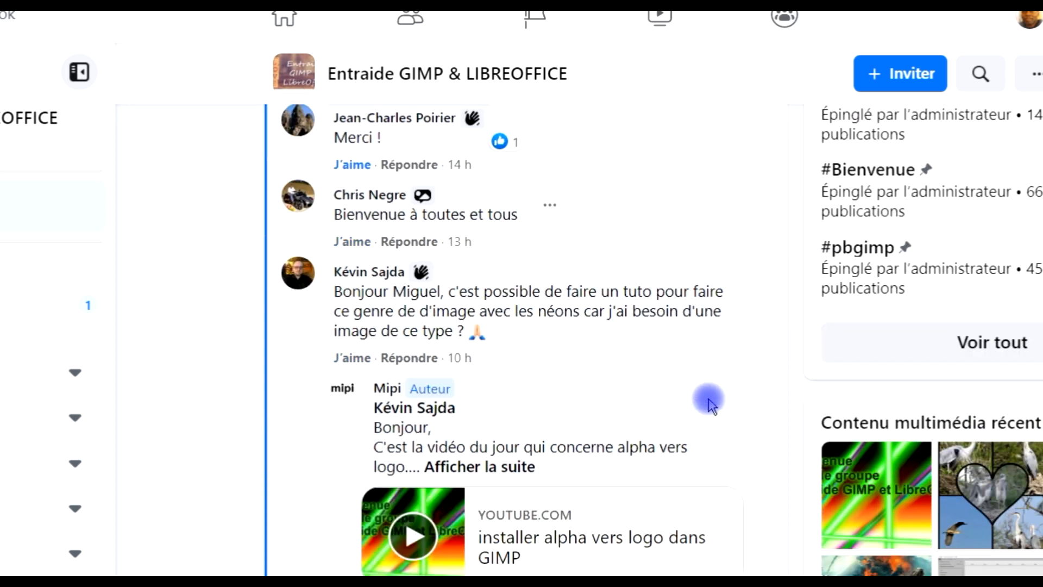
scroll(710, 404, "down", 7)
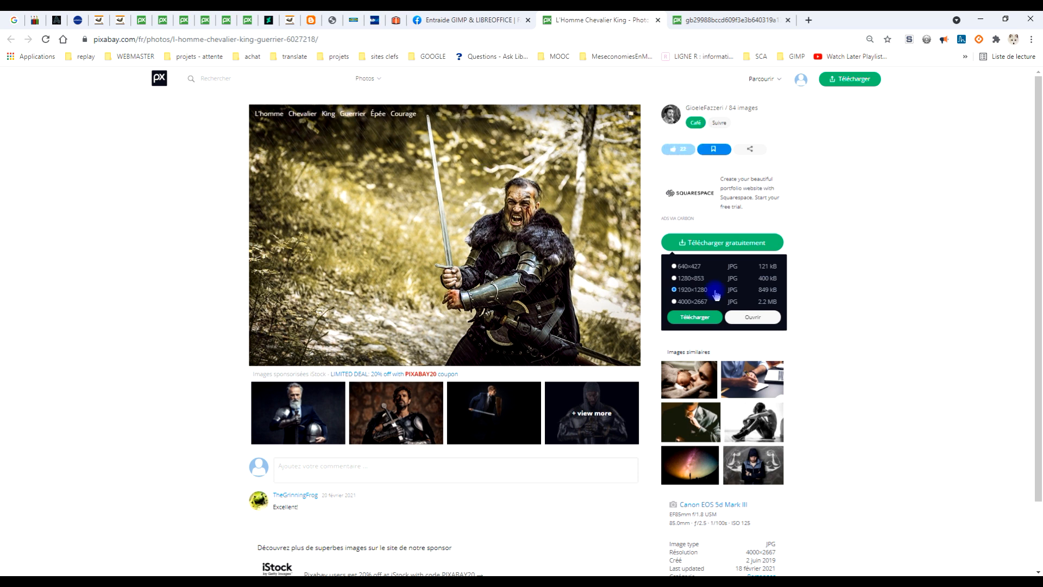
- Open the 1920×1280 version of the knight photo and copy the image to the clipboard
left_click(735, 247)
left_click(754, 243)
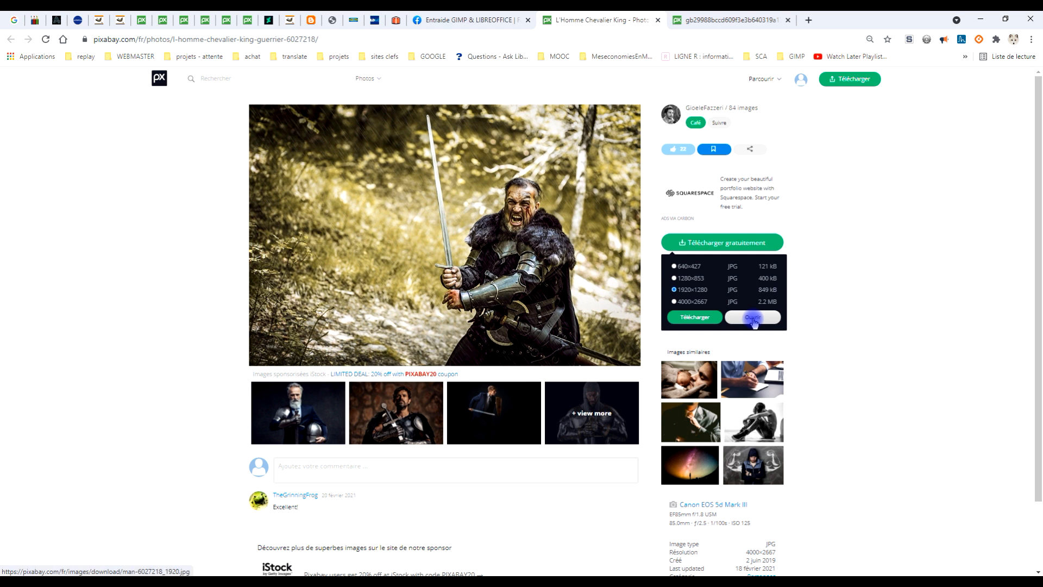
left_click(701, 19)
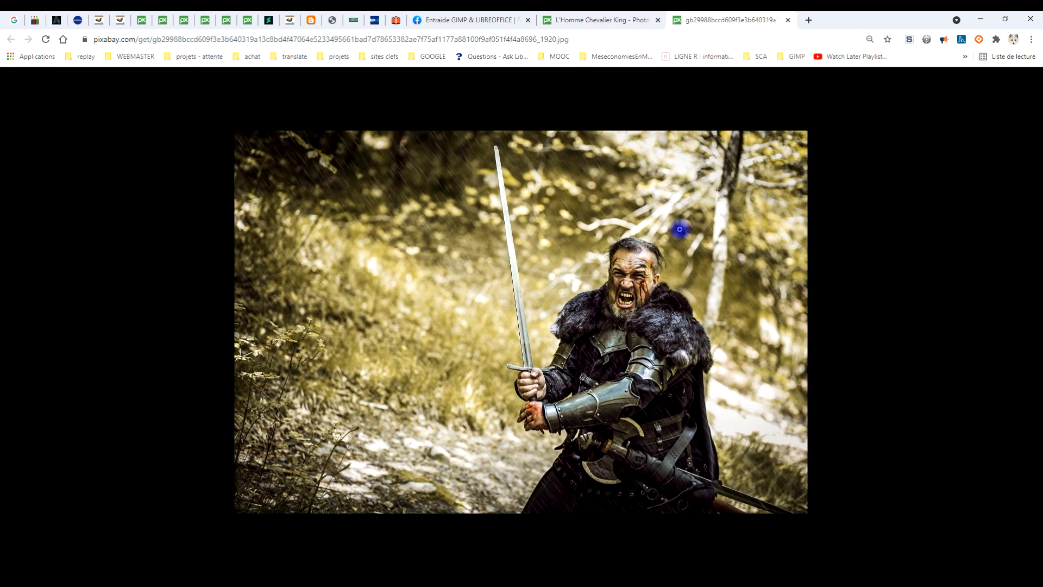
right_click(543, 223)
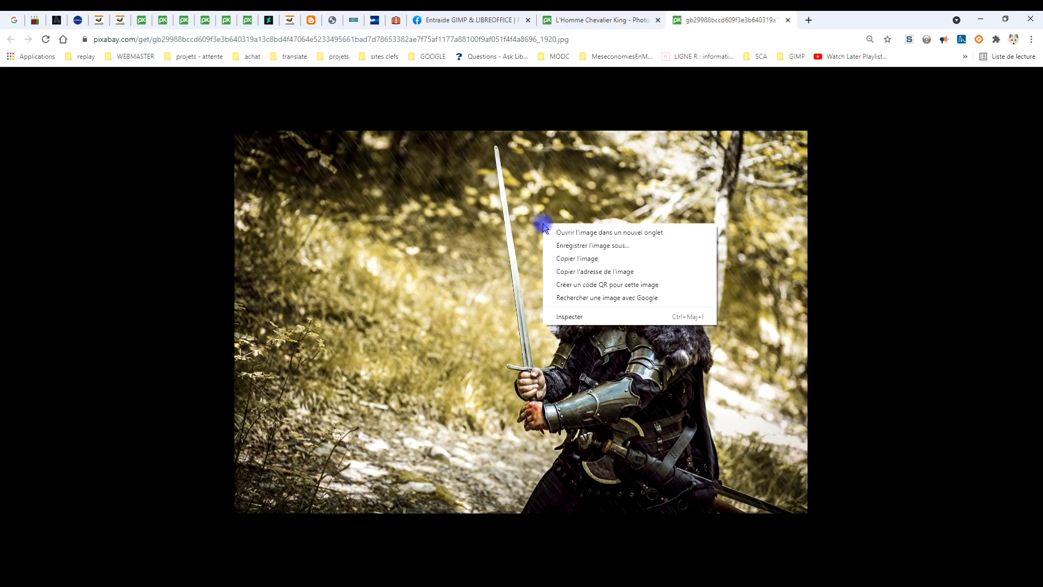
left_click(600, 260)
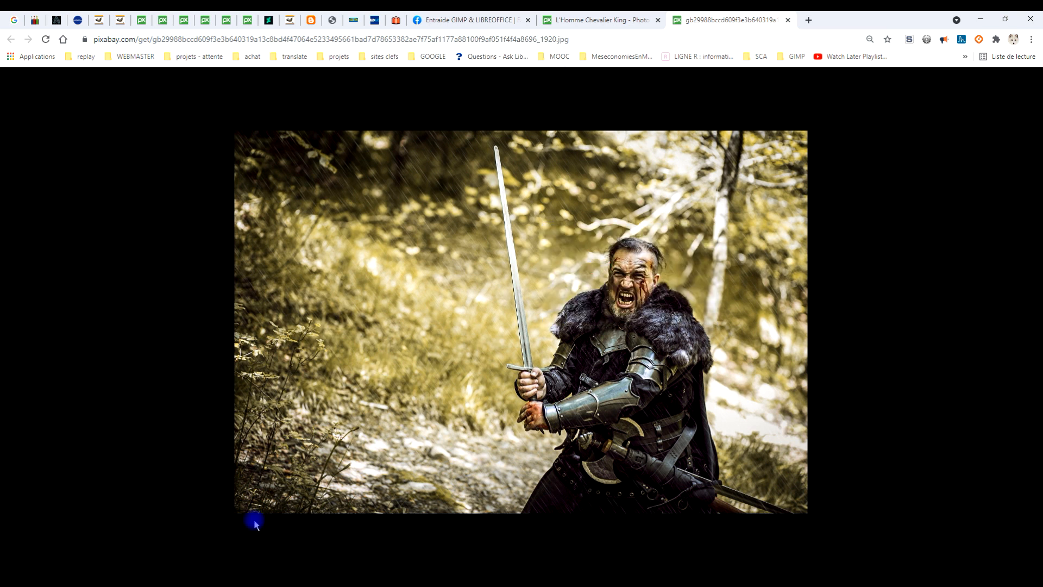
- Switch to GIMP and paste the copied knight photo as a new image
key("alt+Tab")
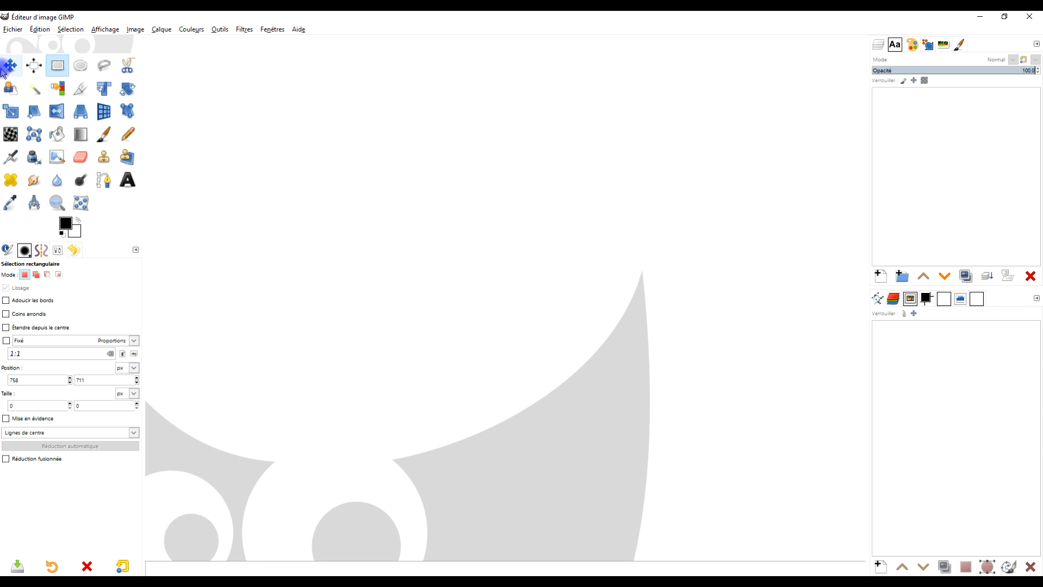
left_click(40, 29)
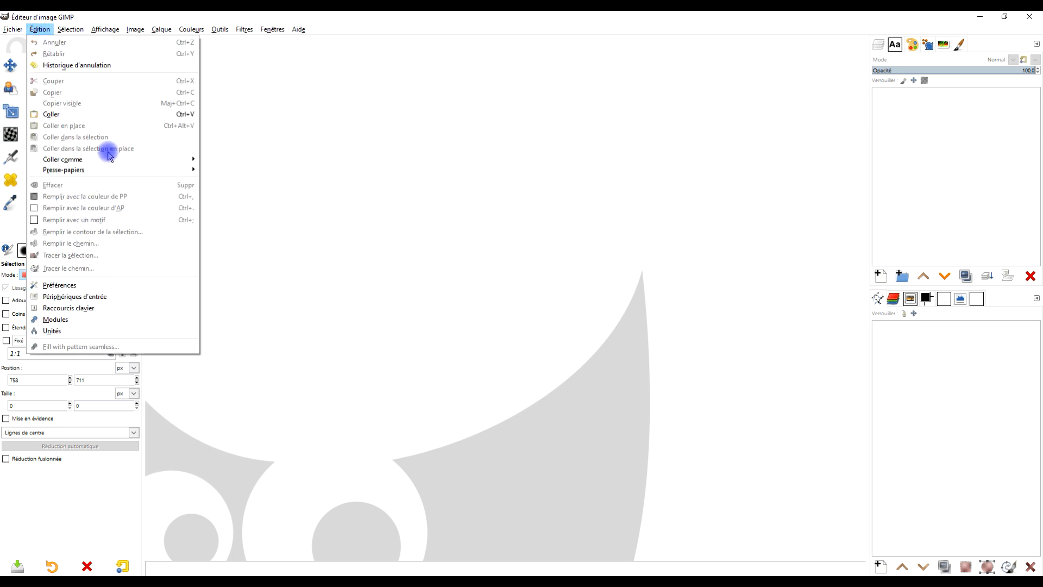
mouse_move(109, 157)
left_click(256, 182)
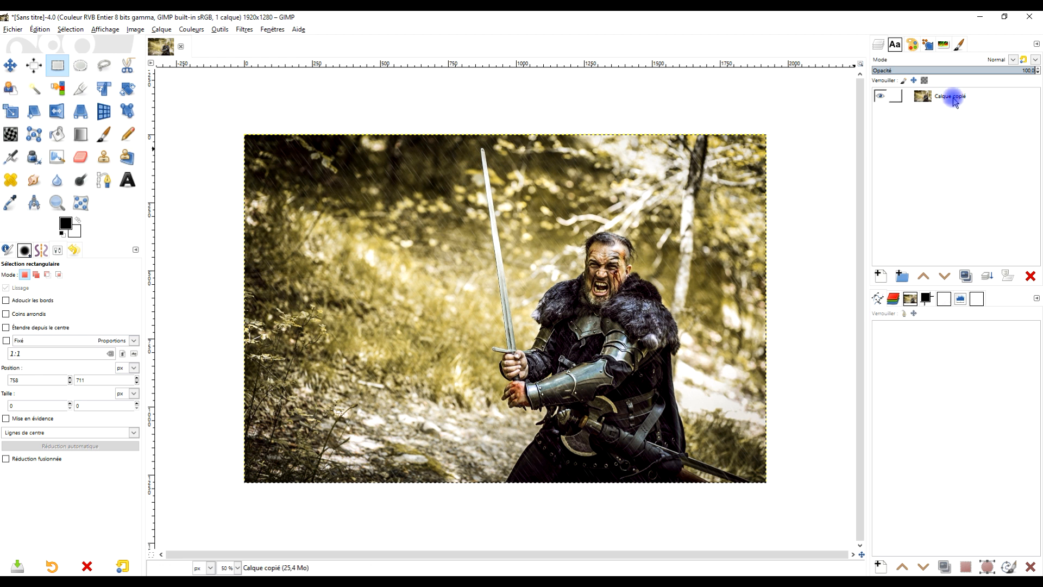
- Rename the pasted photo layer as ORIGINAL
double_click(954, 98)
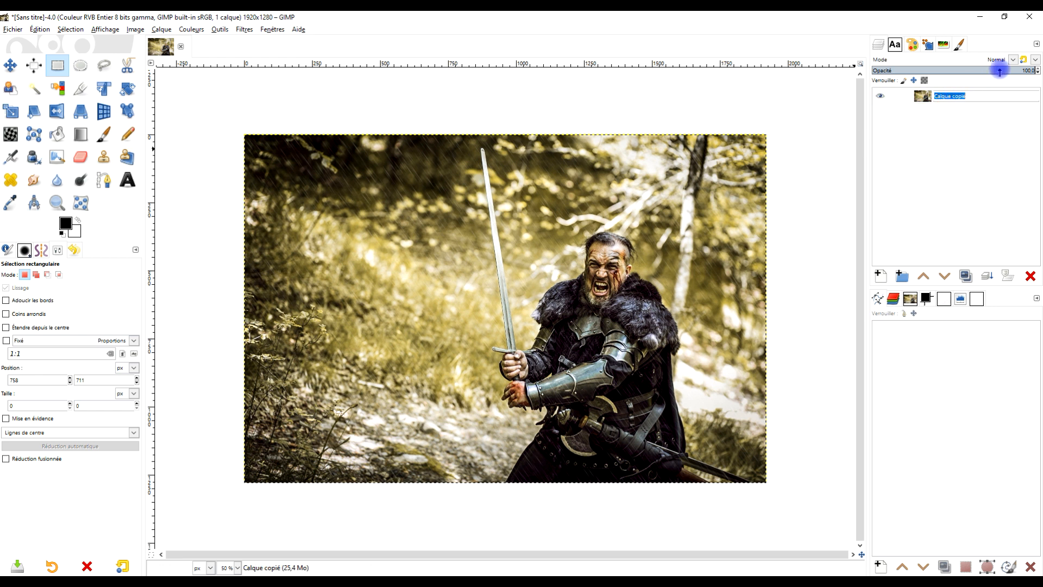
type("ORIGINAL")
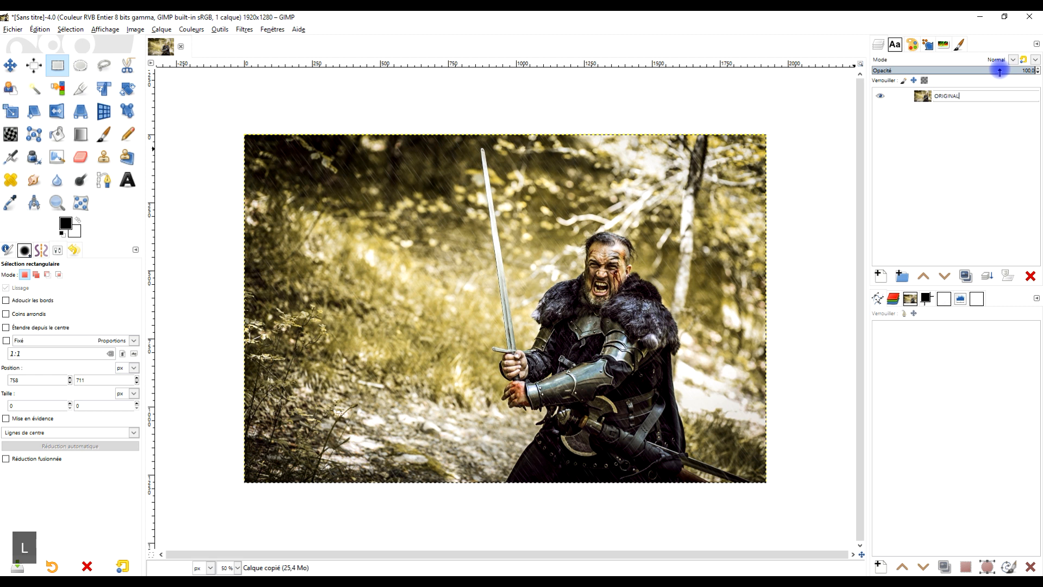
key("Return")
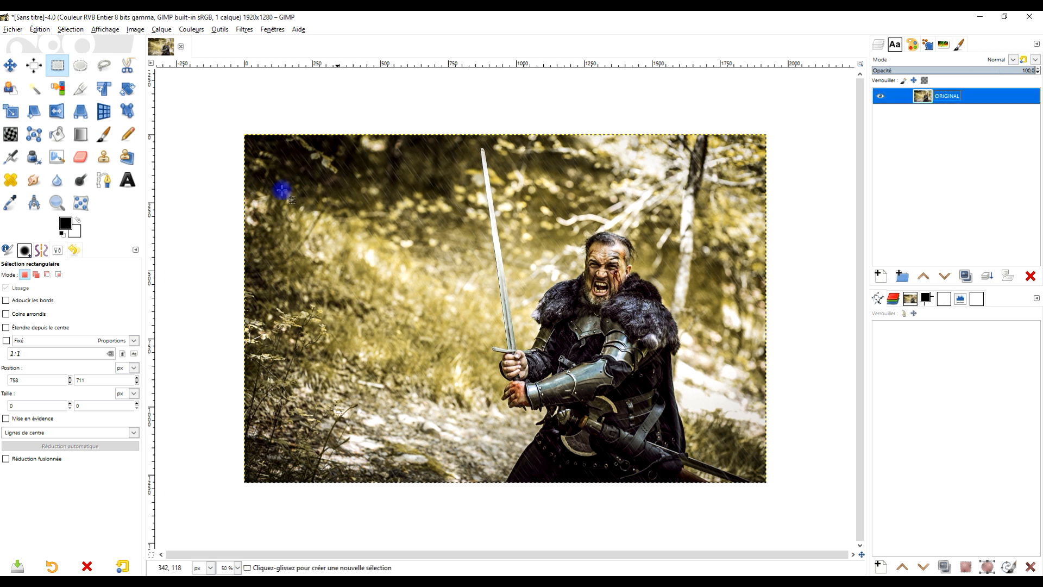
- Create a new layer named NEON VERT filled with transparency above the ORIGINAL layer
left_click(881, 276)
type("lueur")
left_click_drag(805, 208, 741, 204)
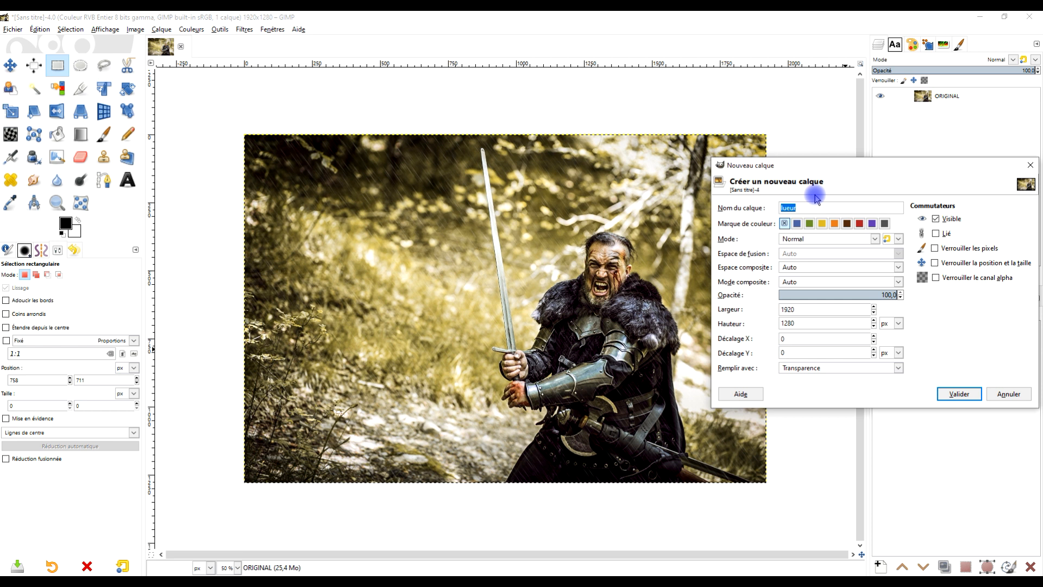
type("NEON VERT")
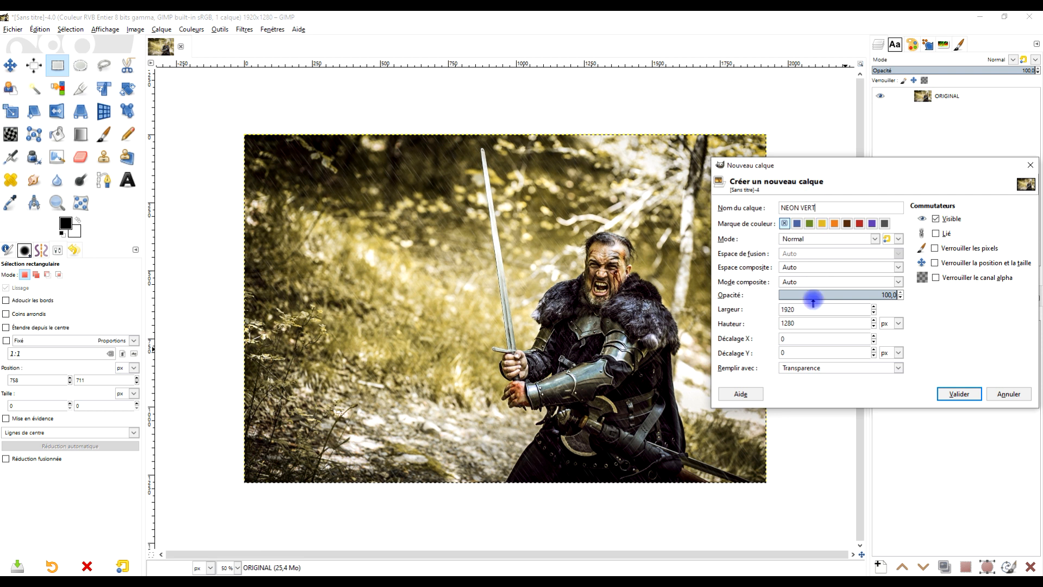
left_click(800, 368)
left_click(809, 417)
left_click(970, 393)
left_click(947, 97)
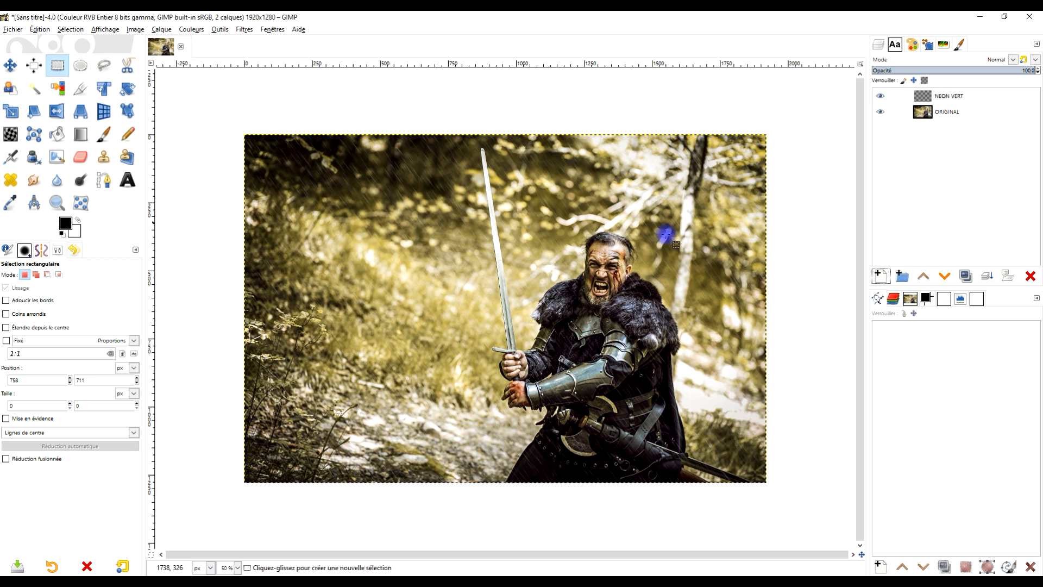
- Activate the Gradient tool and choose the Neon Green gradient
left_click(80, 136)
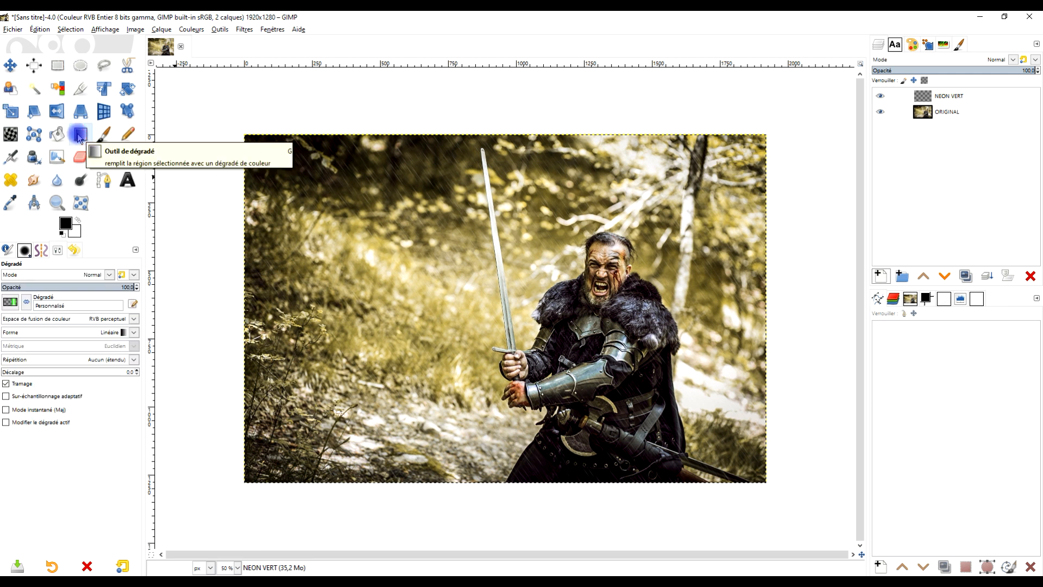
left_click(10, 302)
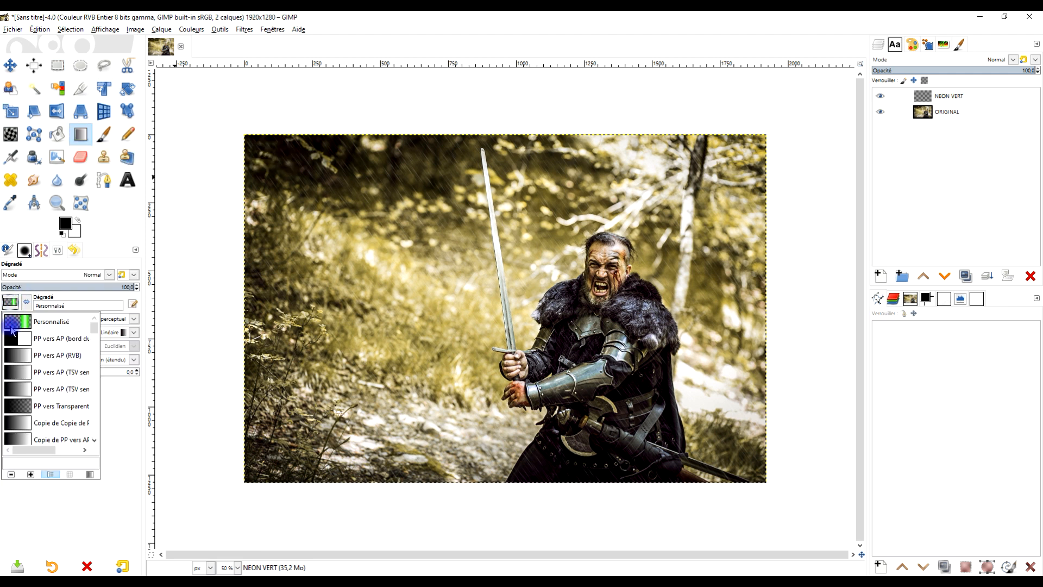
scroll(32, 375, "down", 5)
scroll(51, 368, "up", 4)
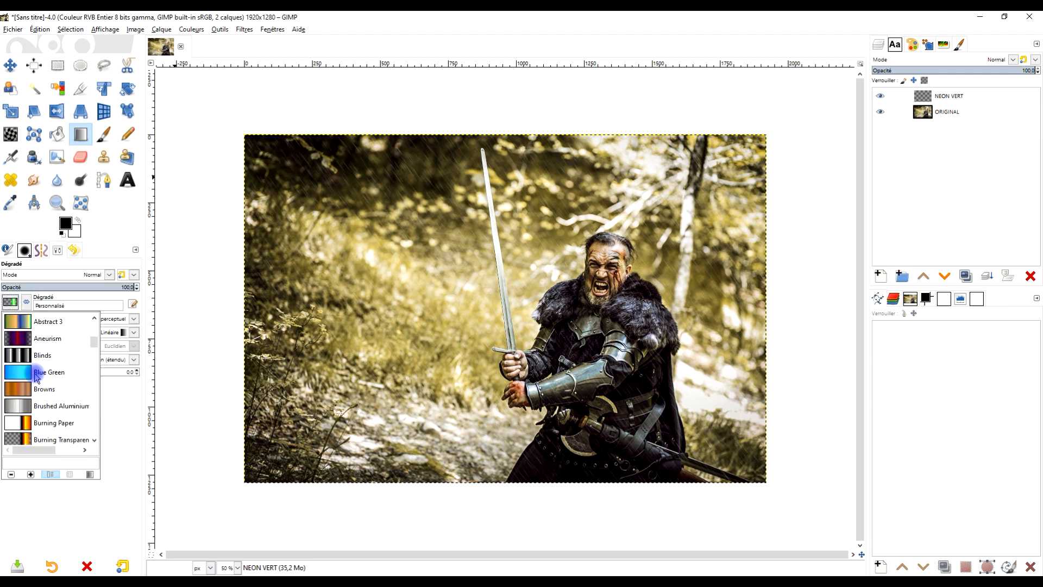
scroll(55, 367, "down", 6)
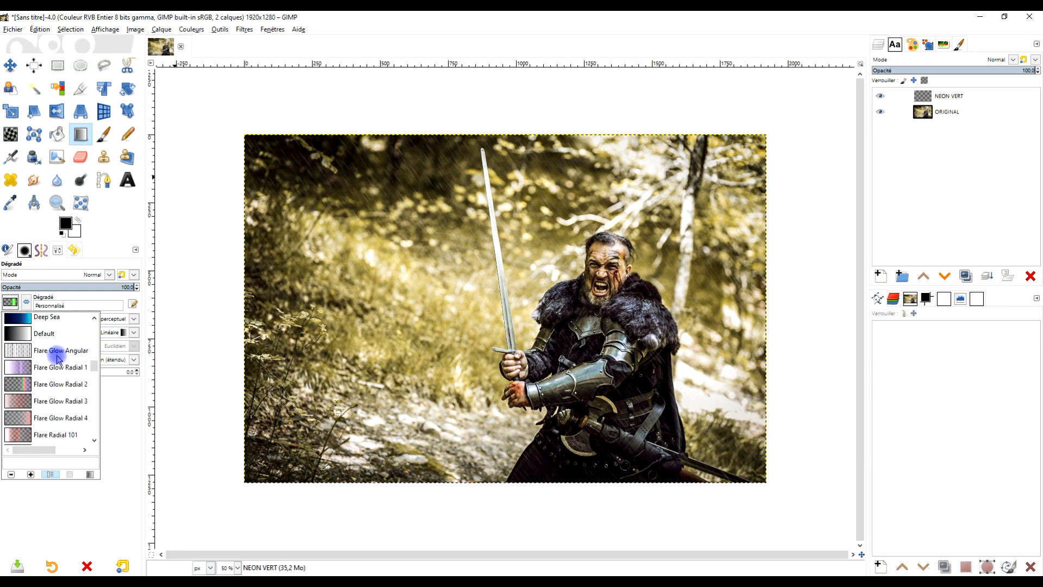
scroll(58, 358, "down", 7)
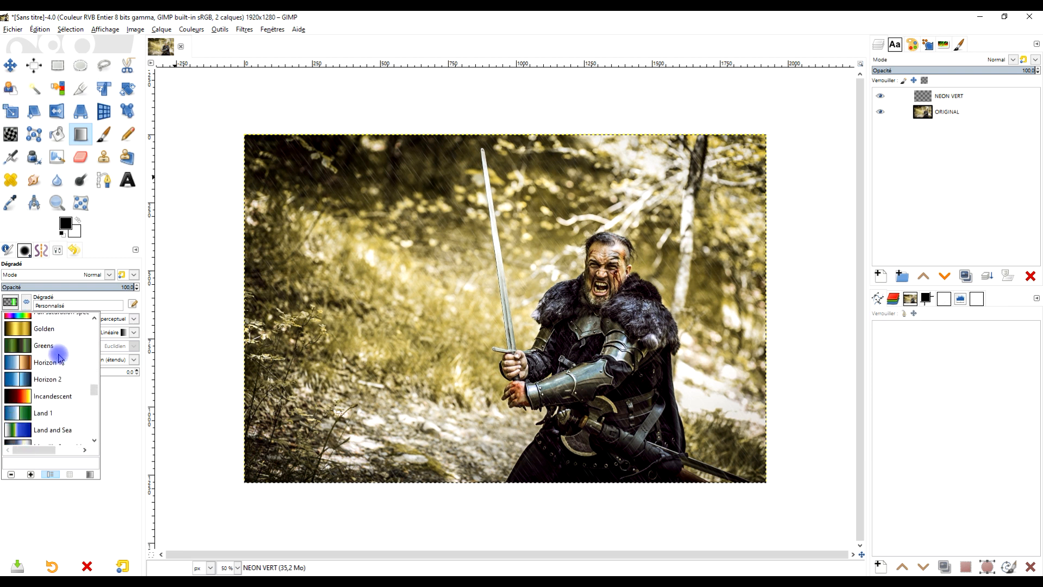
scroll(62, 357, "down", 3)
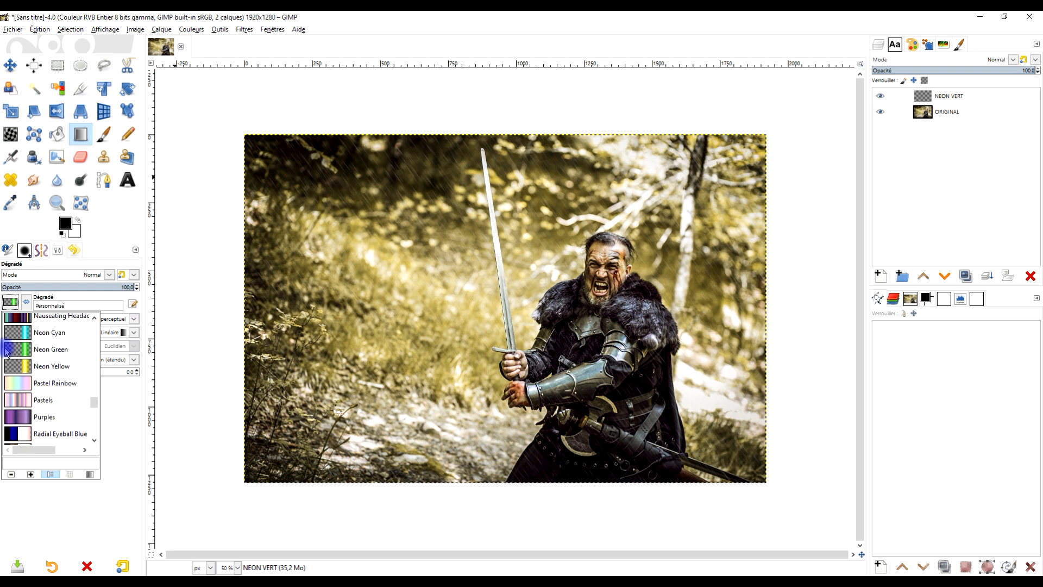
left_click(63, 354)
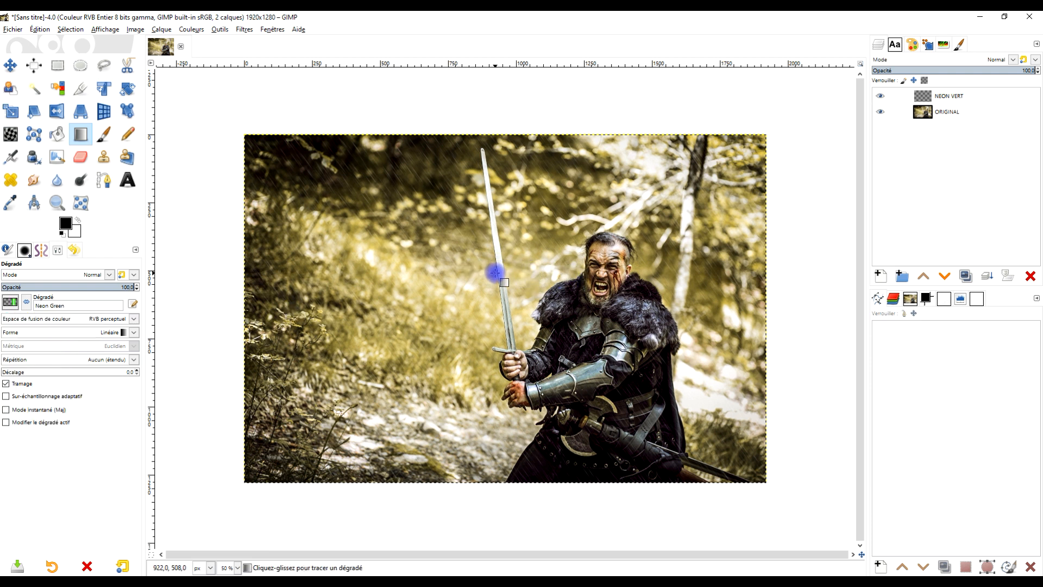
- Draw the gradient across the sword blade and adjust its endpoints to about (850, 531) and (974, 512) px
scroll(494, 272, "up", 4)
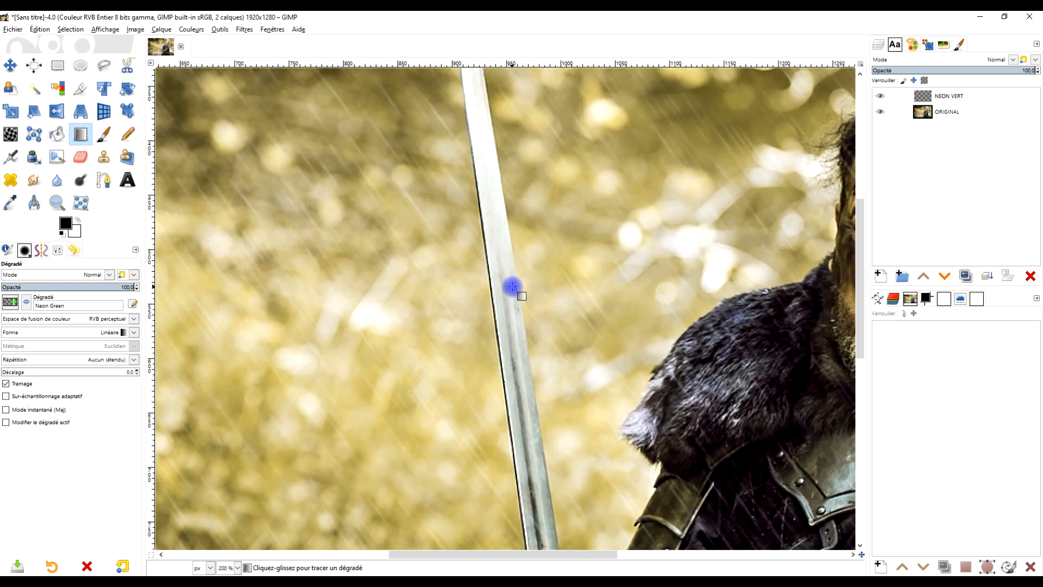
left_click_drag(457, 273, 523, 263)
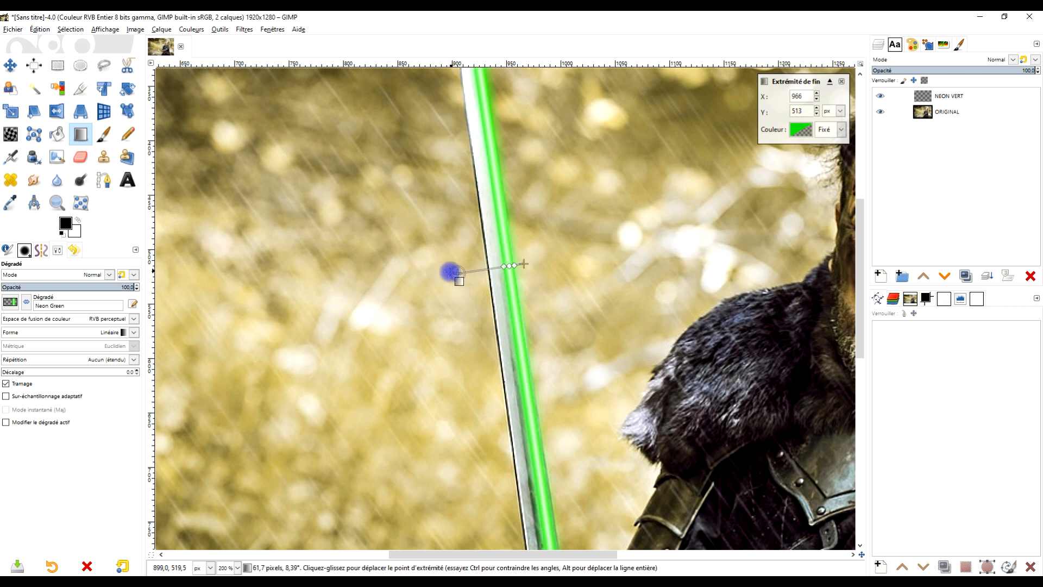
left_click_drag(461, 271, 398, 282)
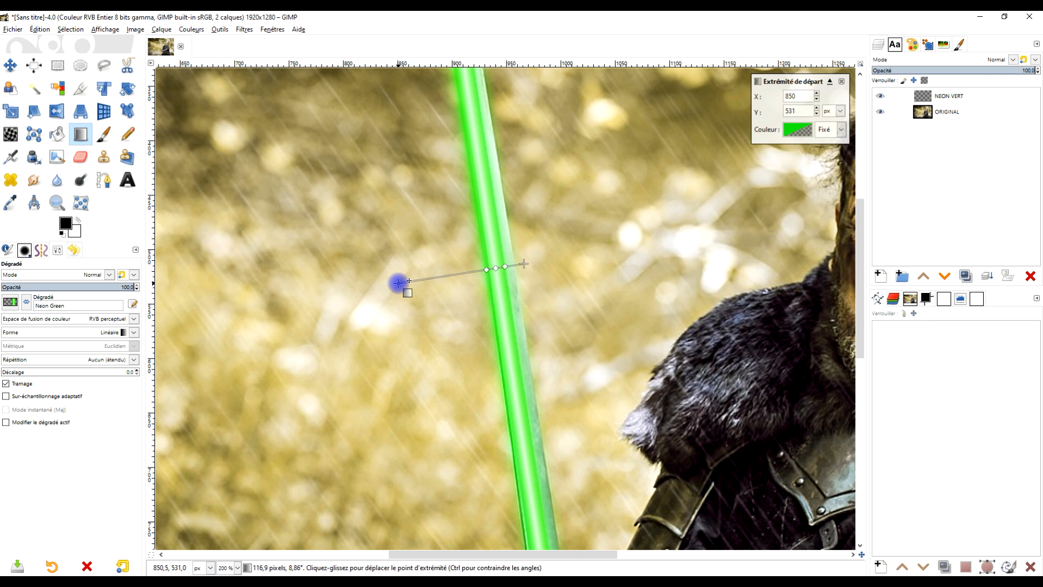
left_click_drag(523, 264, 533, 263)
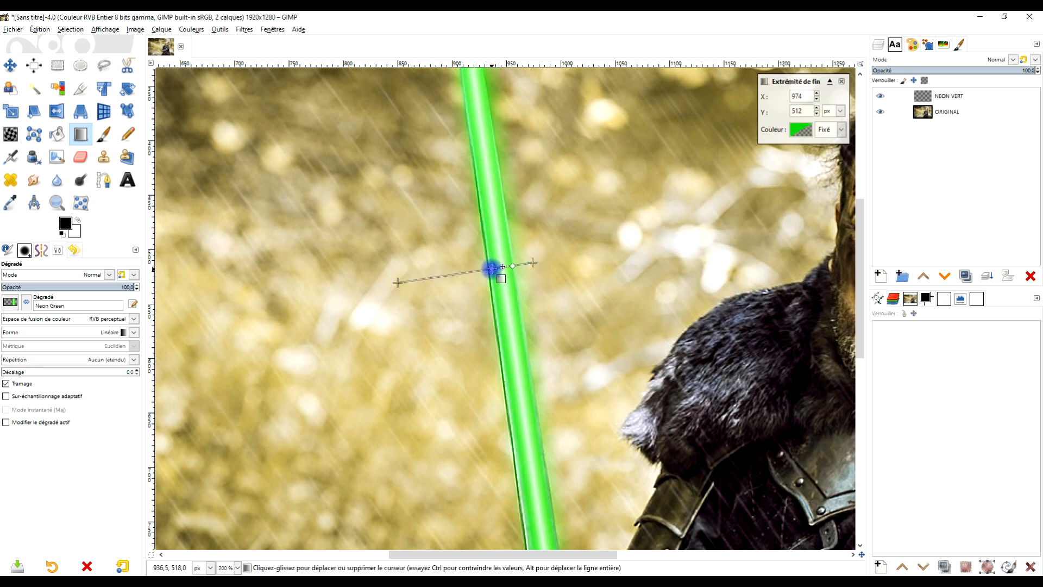
- Shift the gradient's outer green stops to cover the blade, placing stop 3 at about 87.70, and apply the gradient
left_click_drag(502, 266, 499, 267)
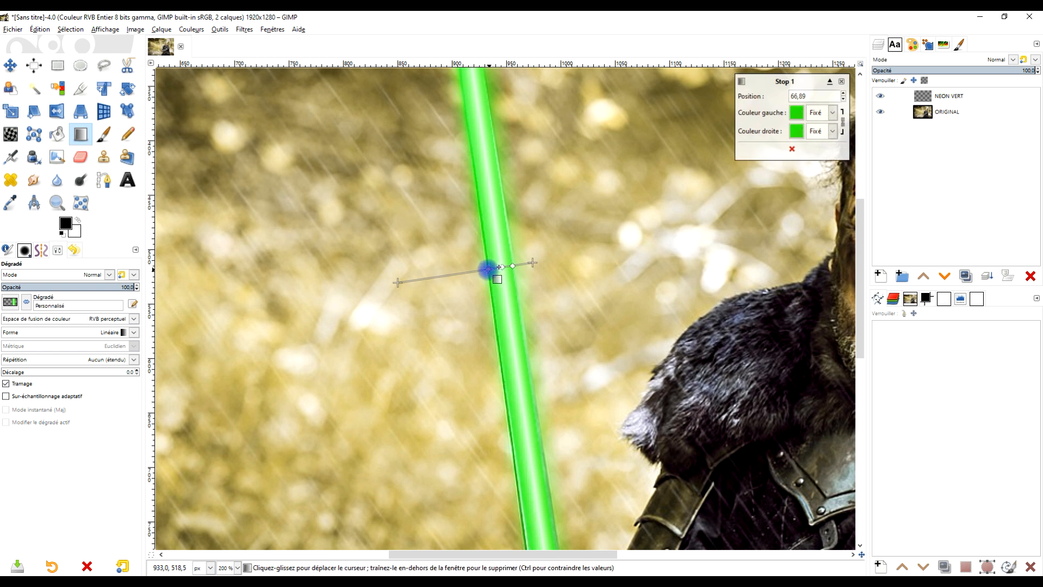
left_click(513, 266)
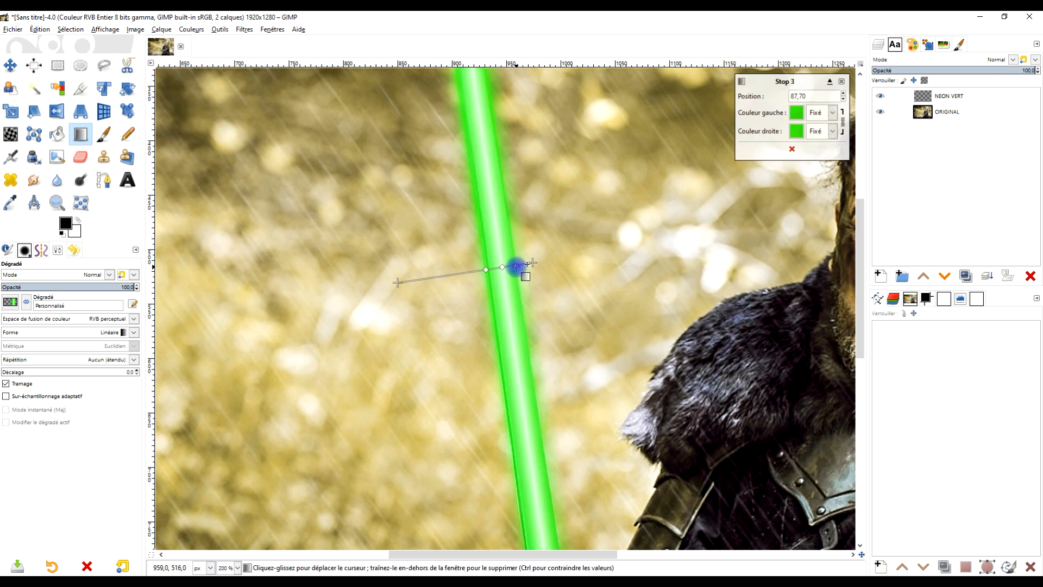
scroll(519, 255, "down", 3)
mouse_move(551, 216)
left_mouse_down()
mouse_move(554, 228)
mouse_move(553, 204)
left_mouse_up()
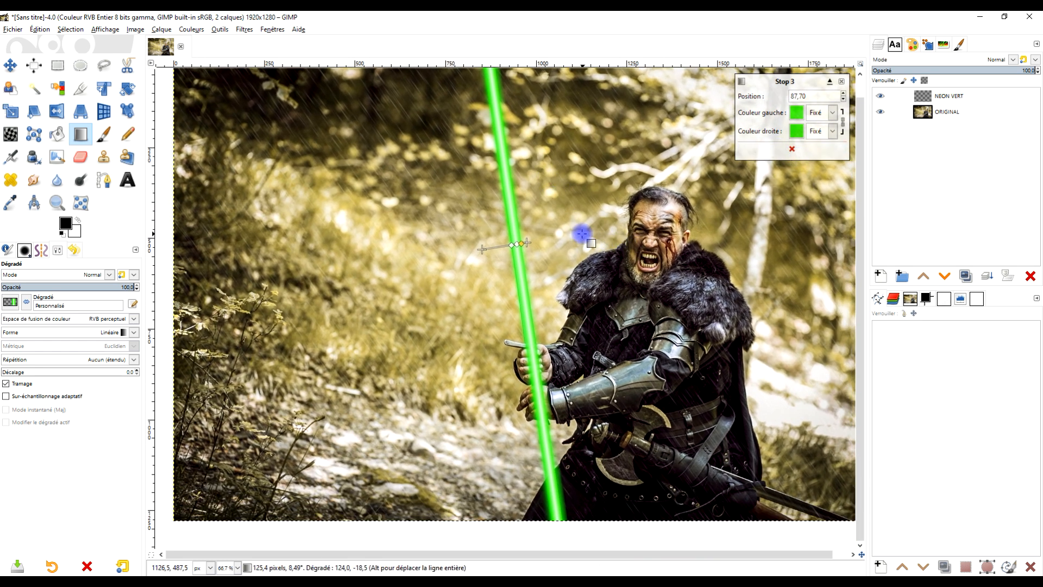
key("Return")
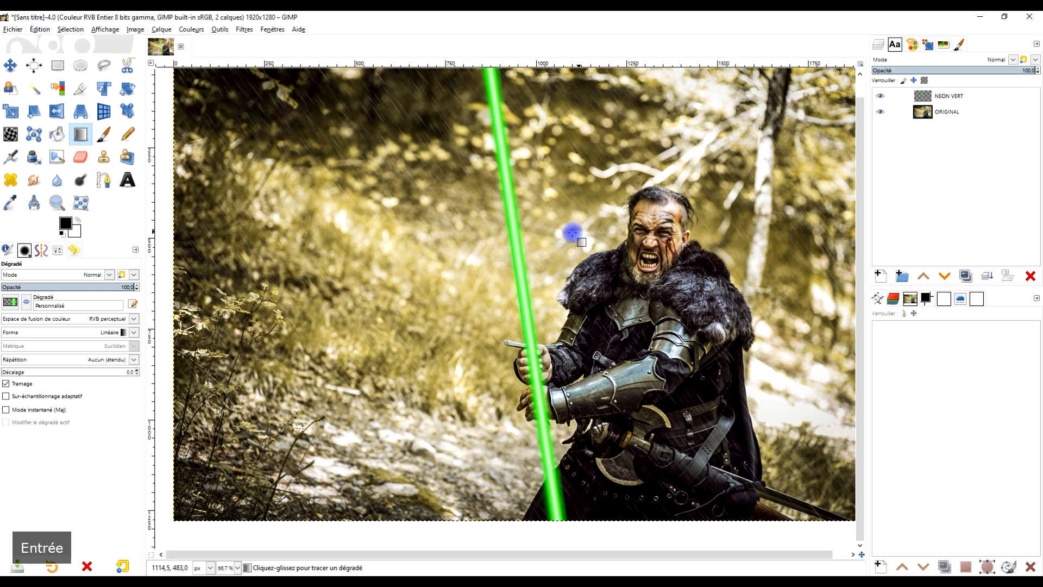
- Examine how the green beam crosses the knight's hands and the sword's hilt, and check the whole picture
scroll(519, 283, "up", 2)
scroll(529, 173, "down", 1)
scroll(524, 259, "down", 2)
scroll(530, 343, "up", 2)
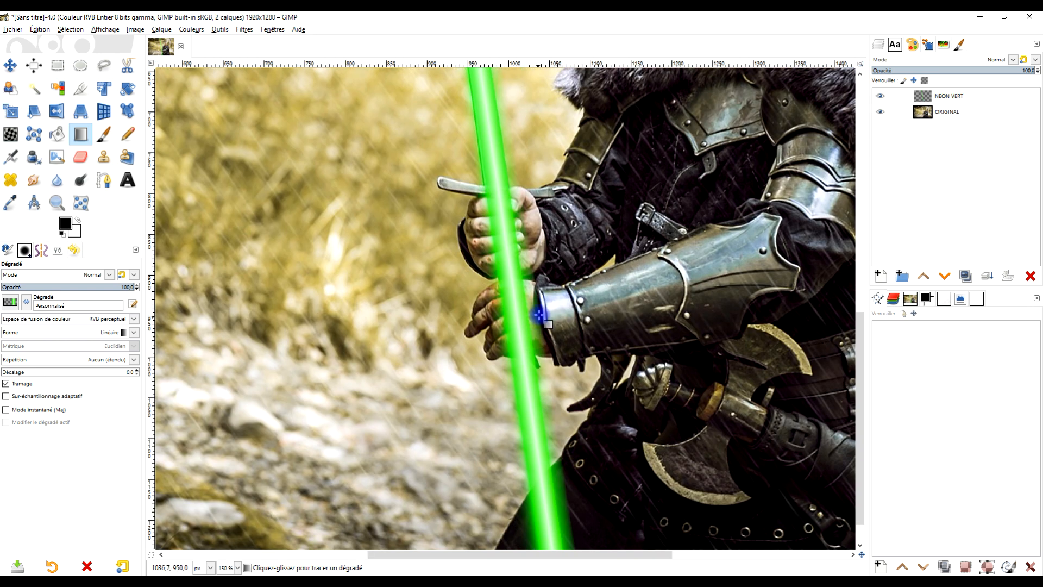
scroll(651, 370, "down", 1)
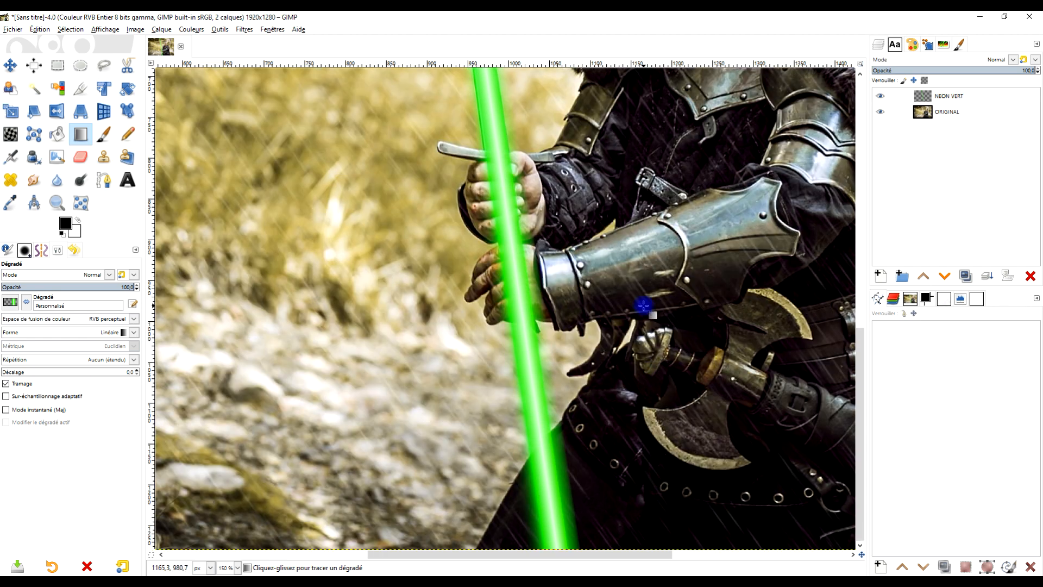
scroll(643, 305, "down", 2)
left_click_drag(647, 266, 630, 286)
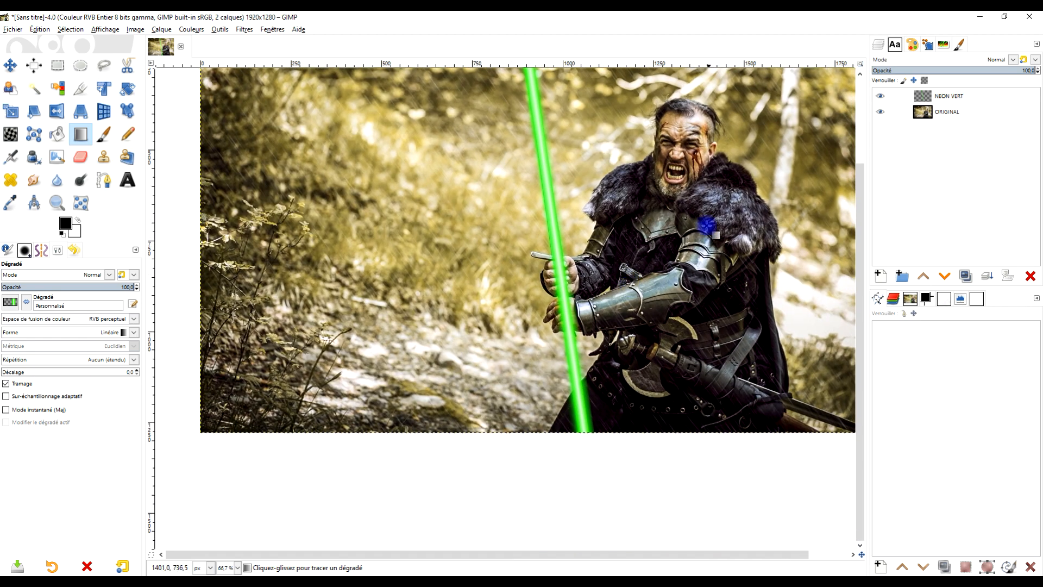
- Lower the NEON VERT layer's opacity to 45.5 so the sword and hands show through the beam
scroll(706, 242, "up", 1)
left_click_drag(977, 70, 946, 68)
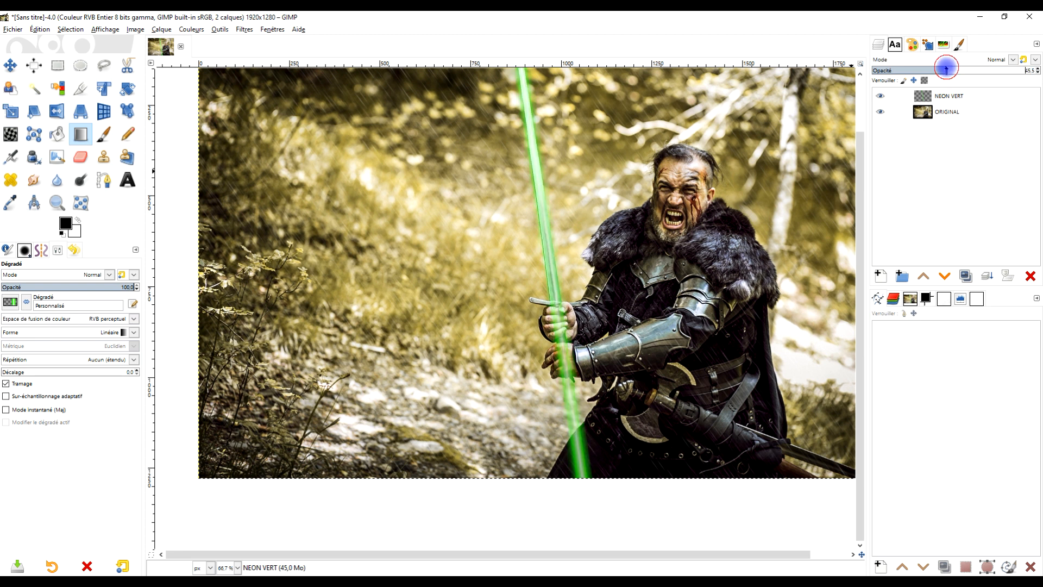
scroll(608, 315, "up", 3)
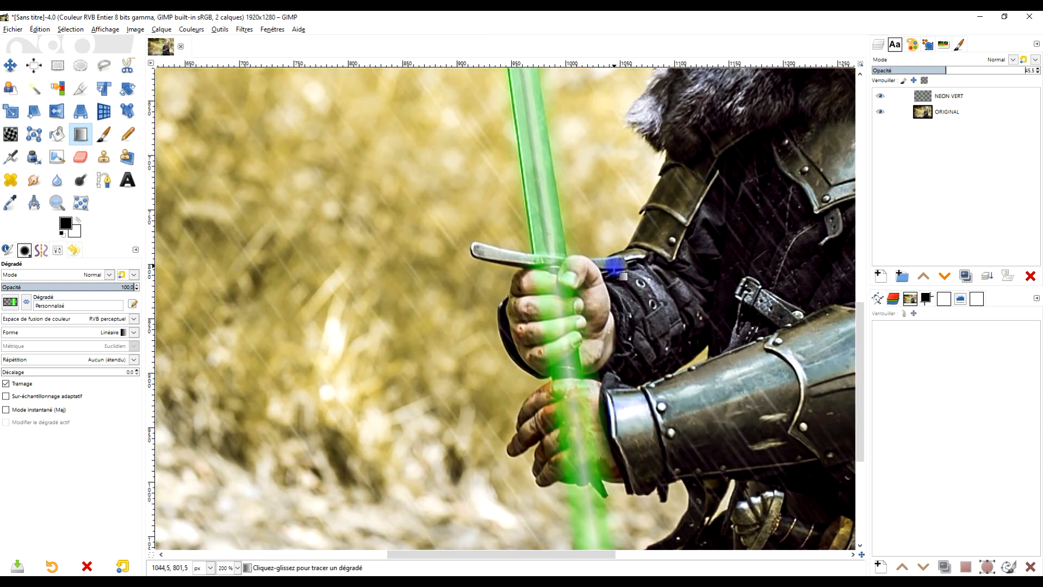
scroll(620, 221, "down", 2)
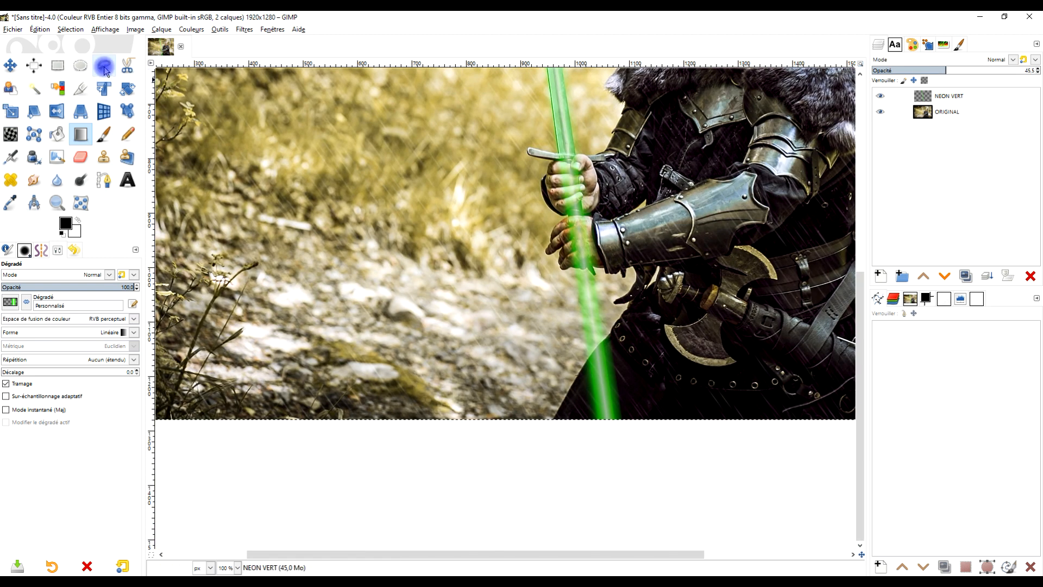
- Outline the part of the beam running over the hands and below the hilt with Free Select, and erase it
left_click(104, 67)
scroll(591, 167, "up", 3)
left_click(456, 139)
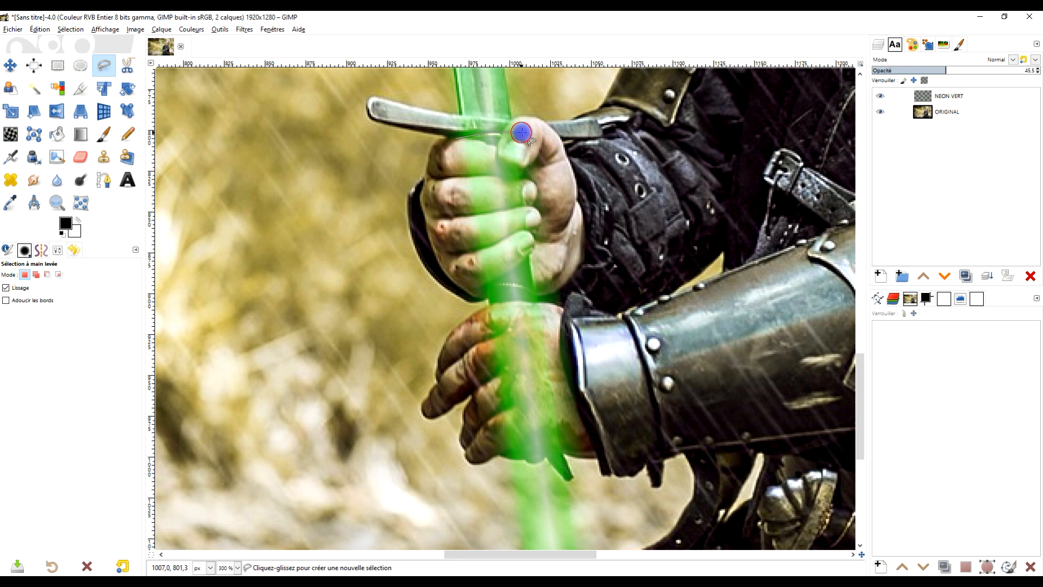
key("1")
scroll(611, 242, "down", 2)
left_click(629, 408)
left_click(527, 414)
scroll(514, 147, "up", 3)
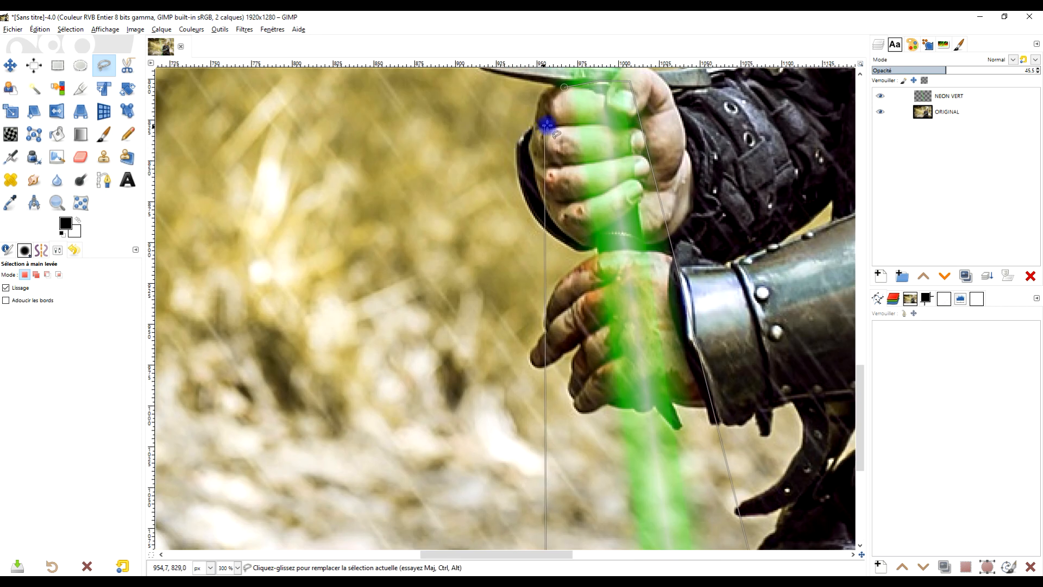
left_click(565, 87)
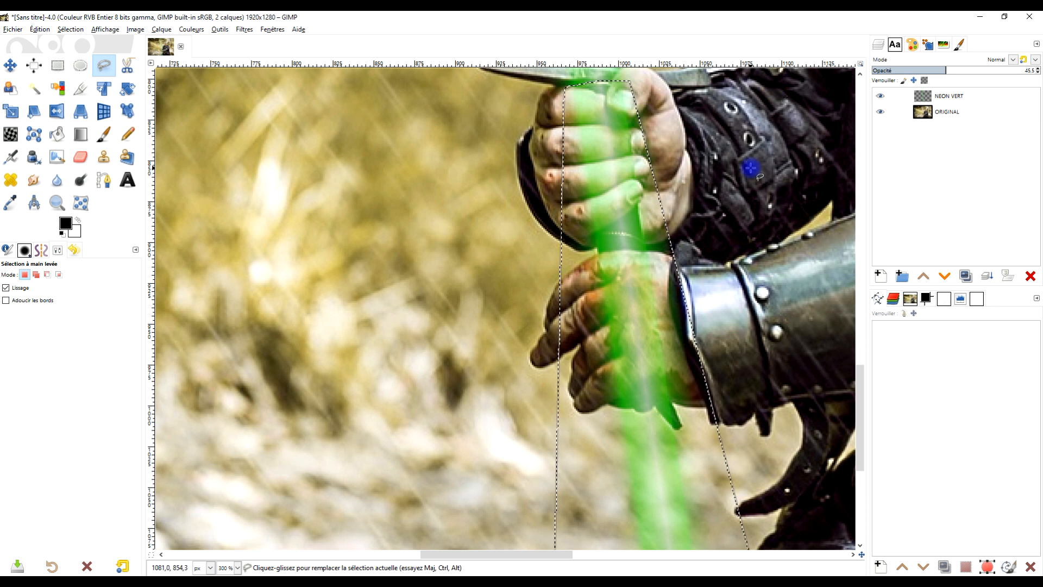
key("Return")
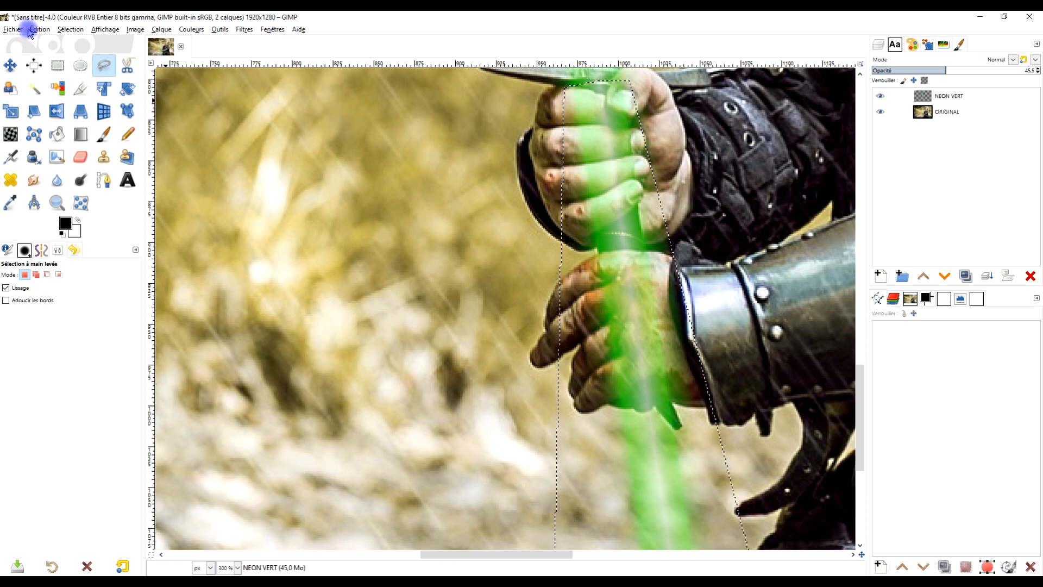
left_click(39, 29)
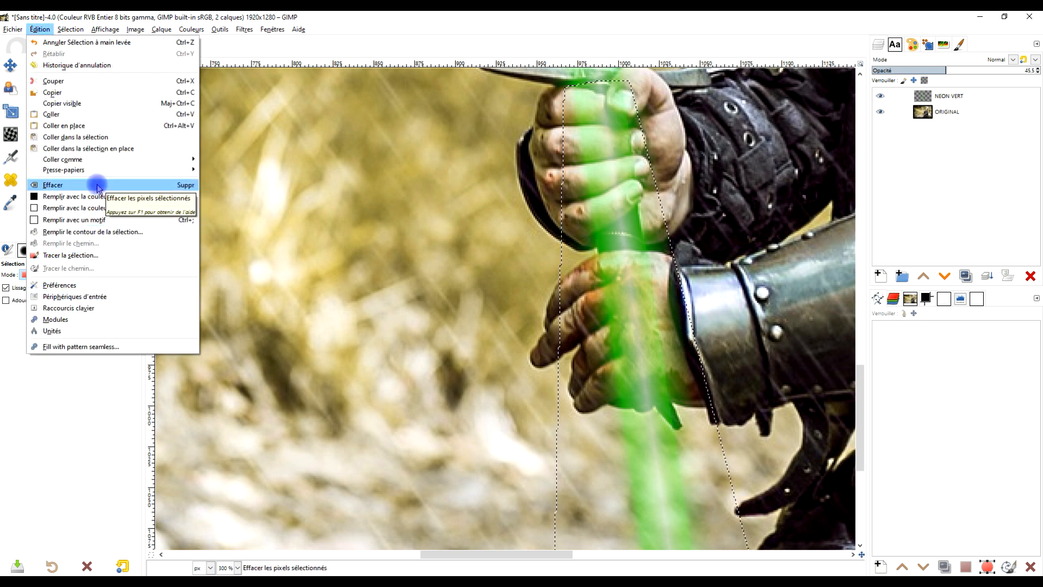
left_click(98, 187)
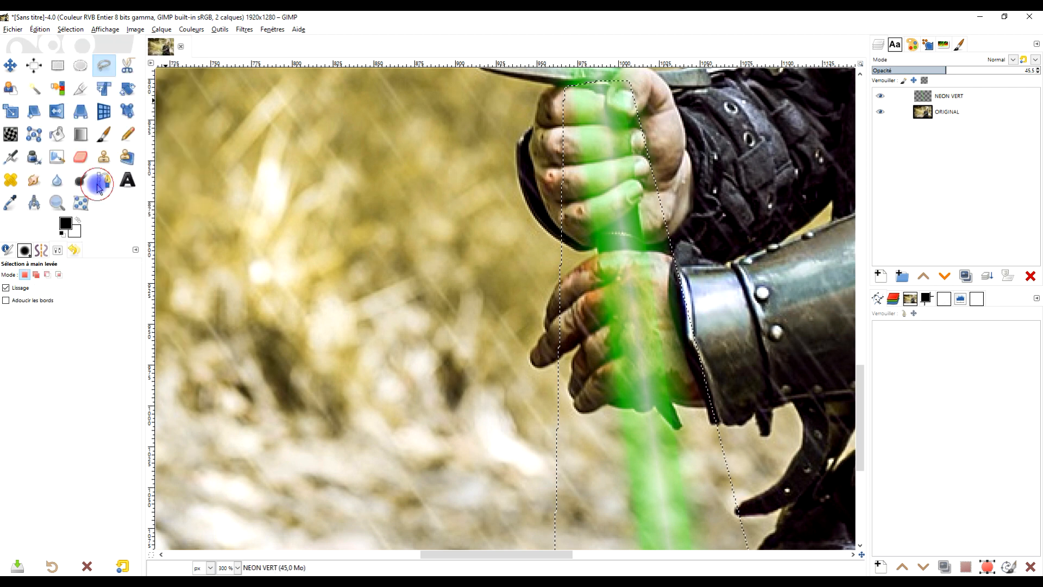
- Outline the excess green around and above the sword's tip with a notched freehand selection, and delete it to leave a pointed end
scroll(641, 215, "up", 5)
scroll(564, 264, "down", 2, "ctrl")
left_click_drag(589, 190, 683, 563)
left_click_drag(578, 149, 586, 389)
scroll(543, 280, "up", 2, "ctrl")
left_click_drag(686, 392, 614, 289)
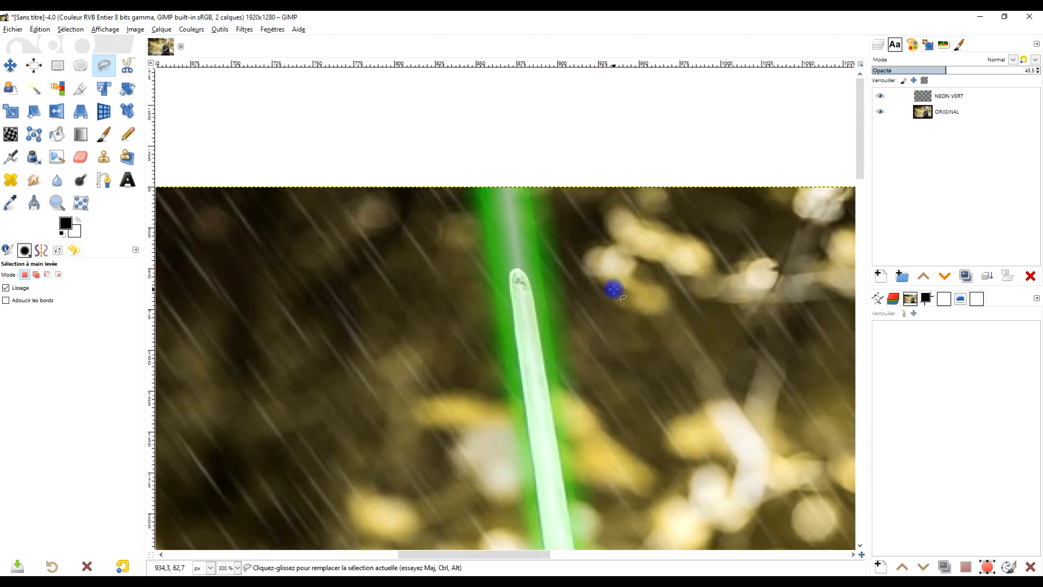
left_click(589, 367)
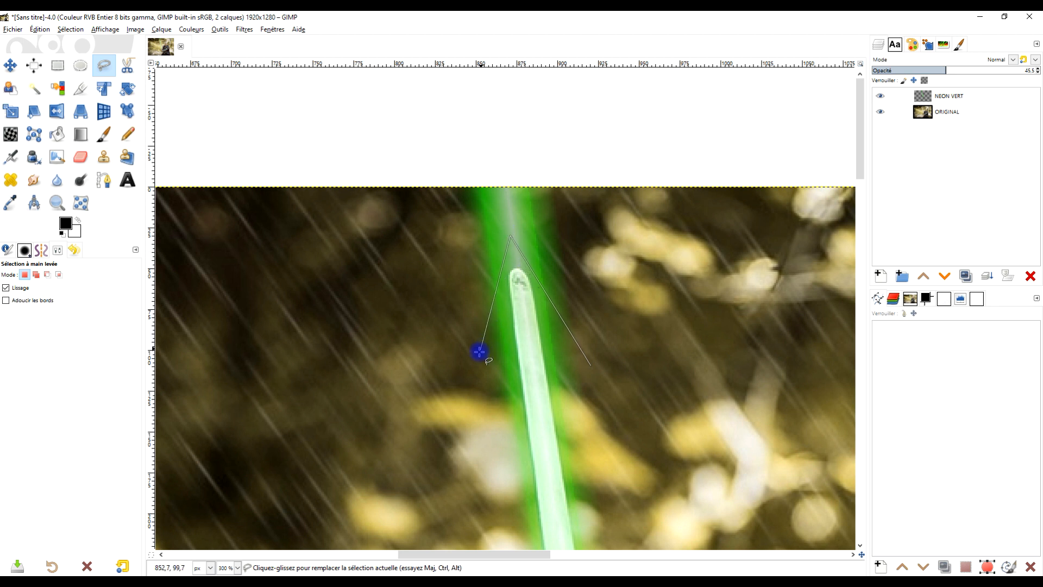
left_click(444, 135)
left_click(552, 119)
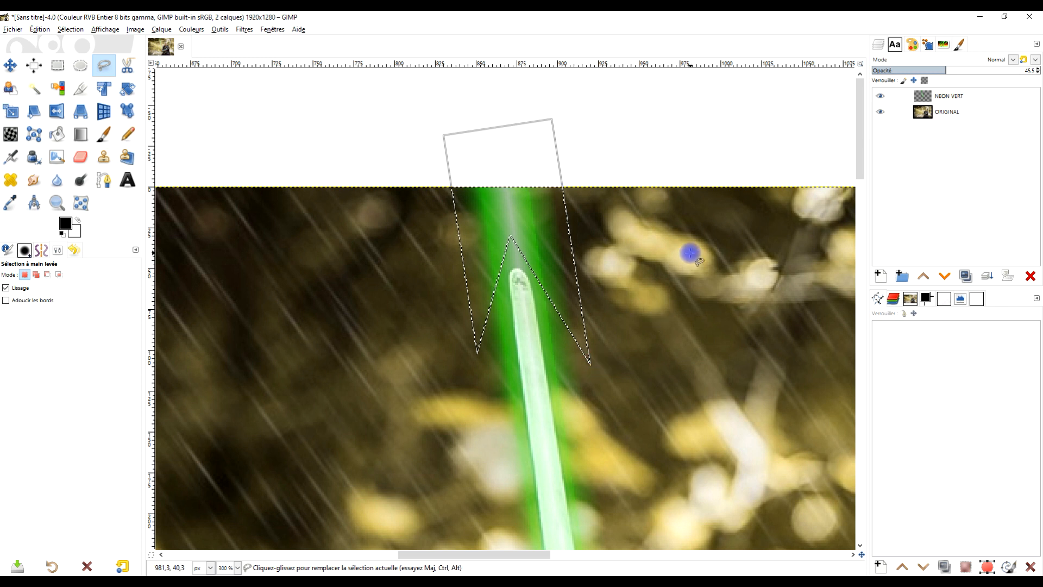
key("Return")
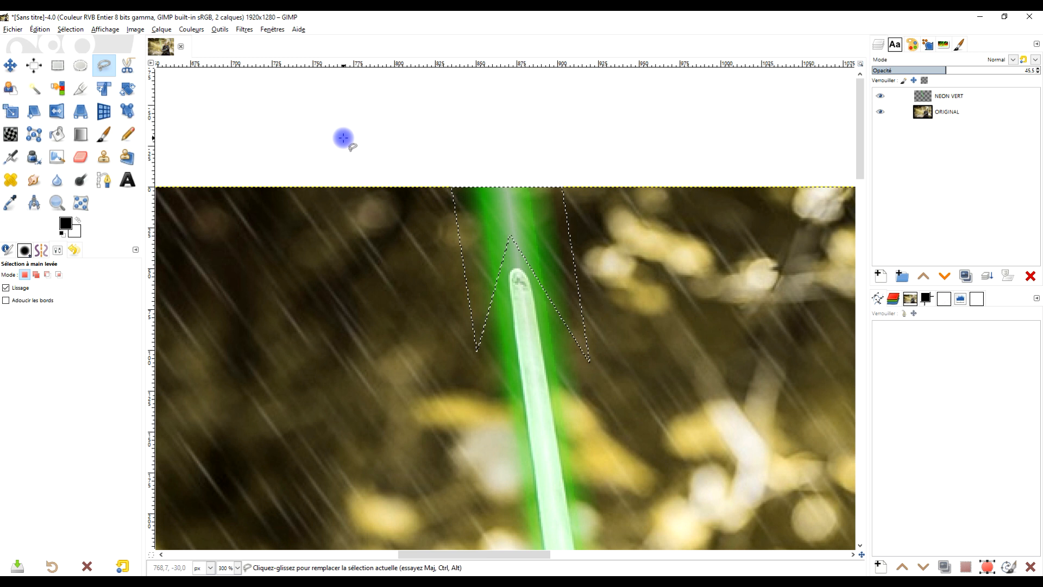
key("Delete")
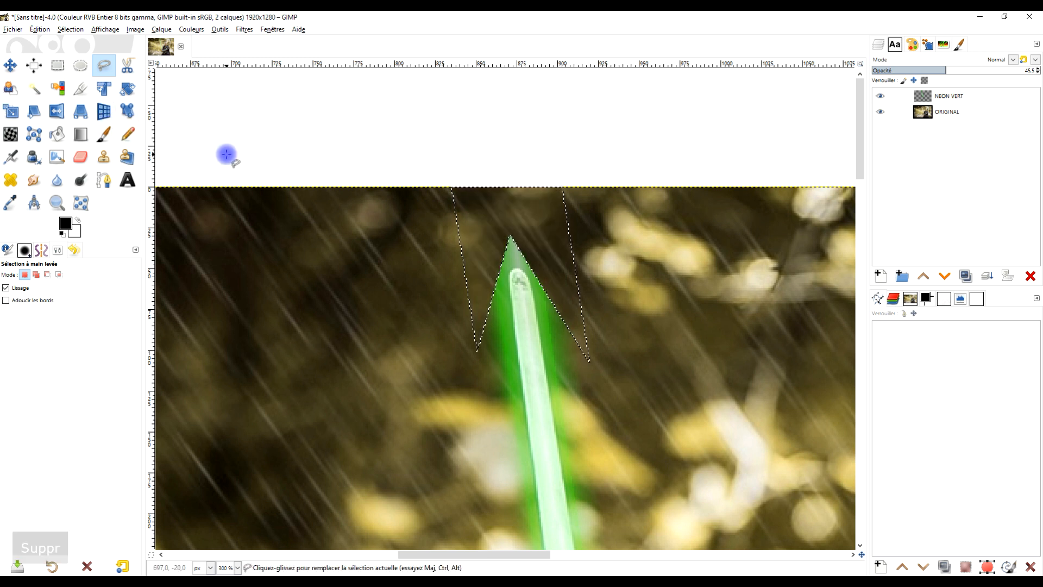
- Clear the selection around the sword's tip and restore the NEON VERT layer's opacity to 100
left_click(58, 66)
left_click(443, 157)
scroll(605, 228, "down", 2, "ctrl")
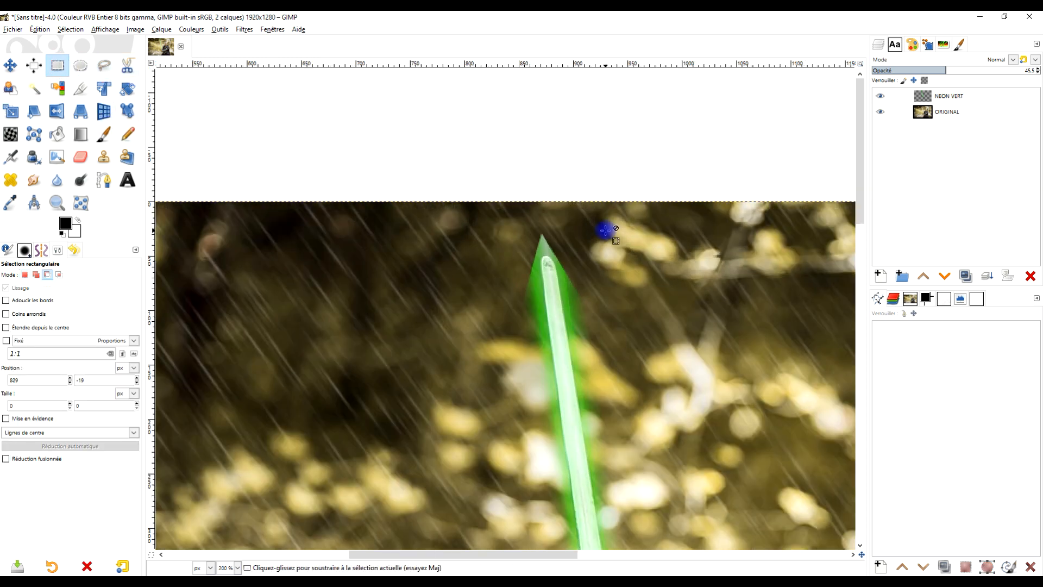
left_click_drag(632, 284, 583, 235)
left_click_drag(970, 71, 1038, 70)
scroll(613, 237, "down", 2, "ctrl")
scroll(565, 255, "up", 2, "ctrl")
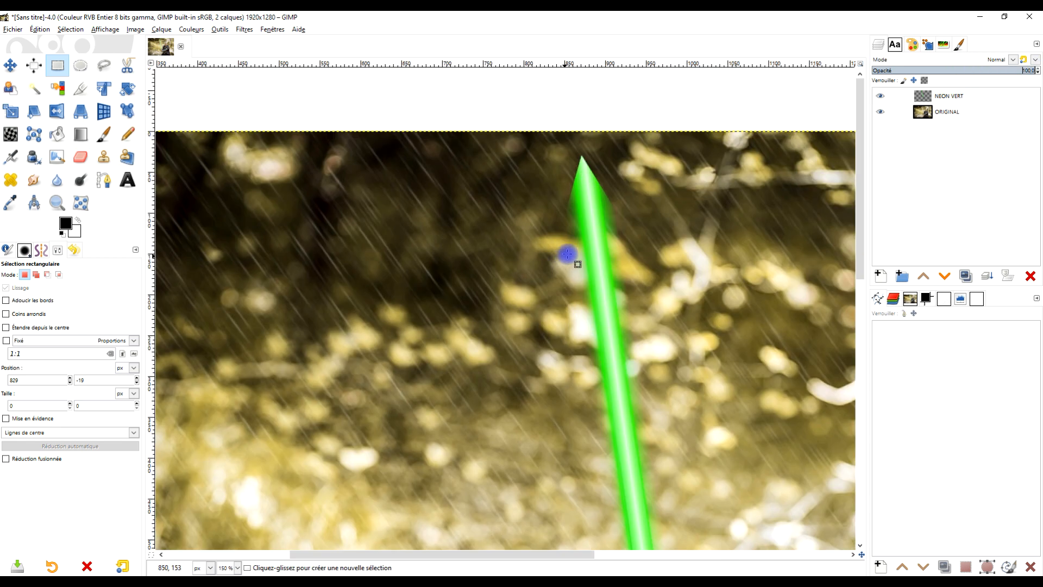
scroll(654, 211, "up", 2, "ctrl")
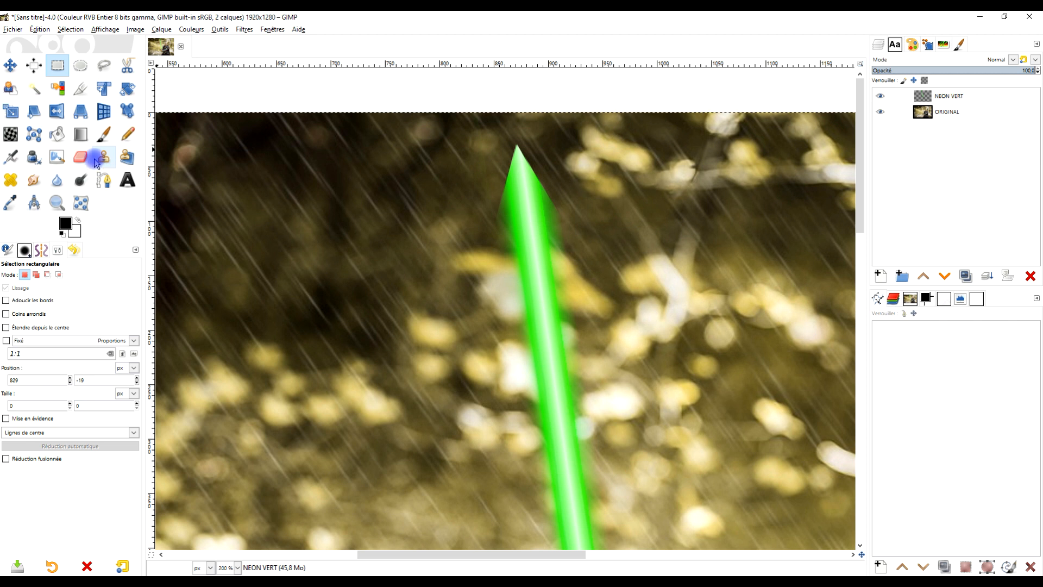
- Smudge both edges of the beam just below its tip with the size 100 brush to soften the angular corners
left_click(33, 180)
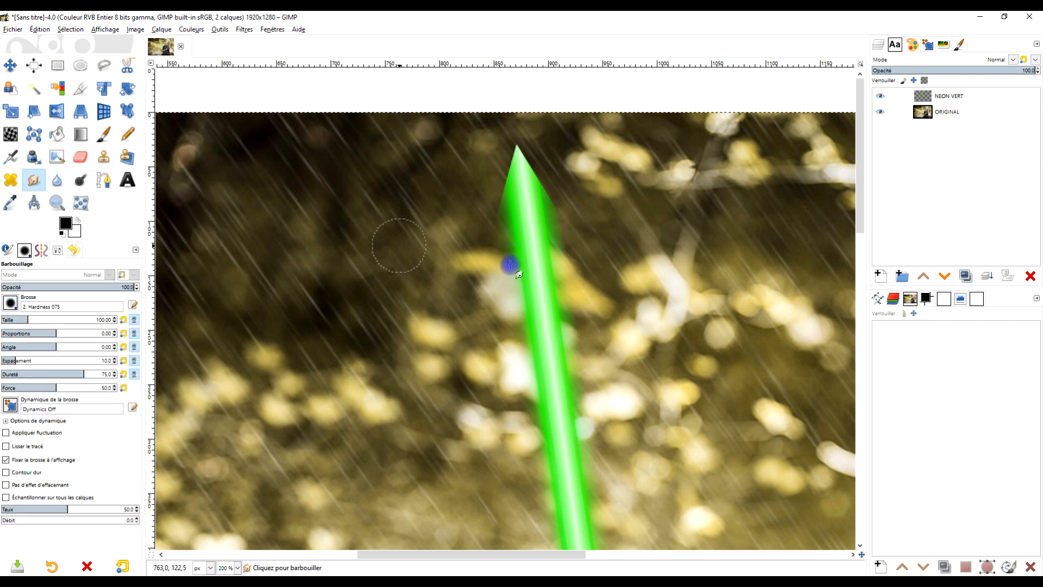
scroll(532, 245, "up", 2)
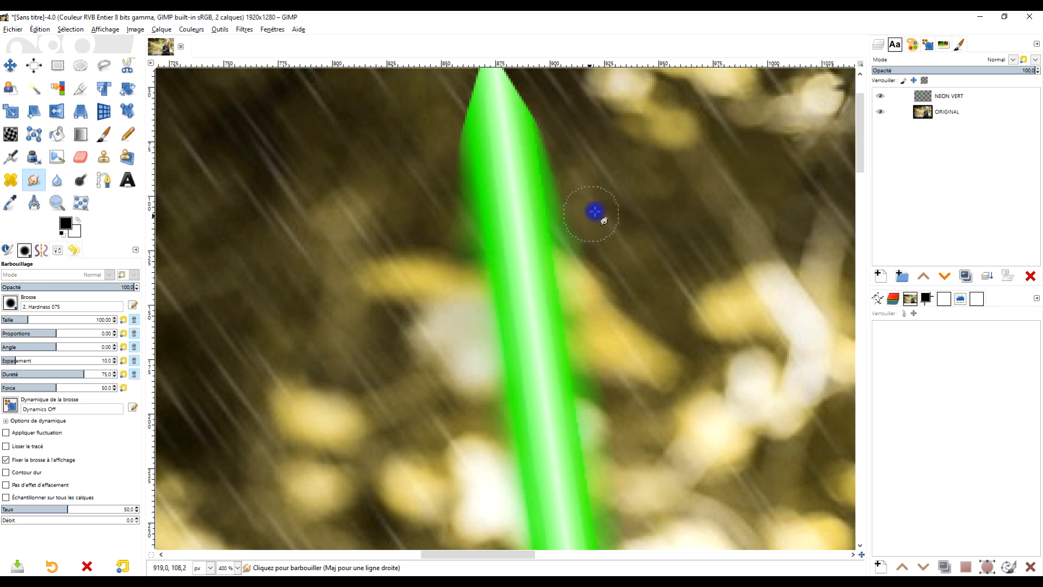
left_click_drag(447, 134, 450, 211)
left_click_drag(436, 131, 454, 237)
scroll(600, 193, "down", 3)
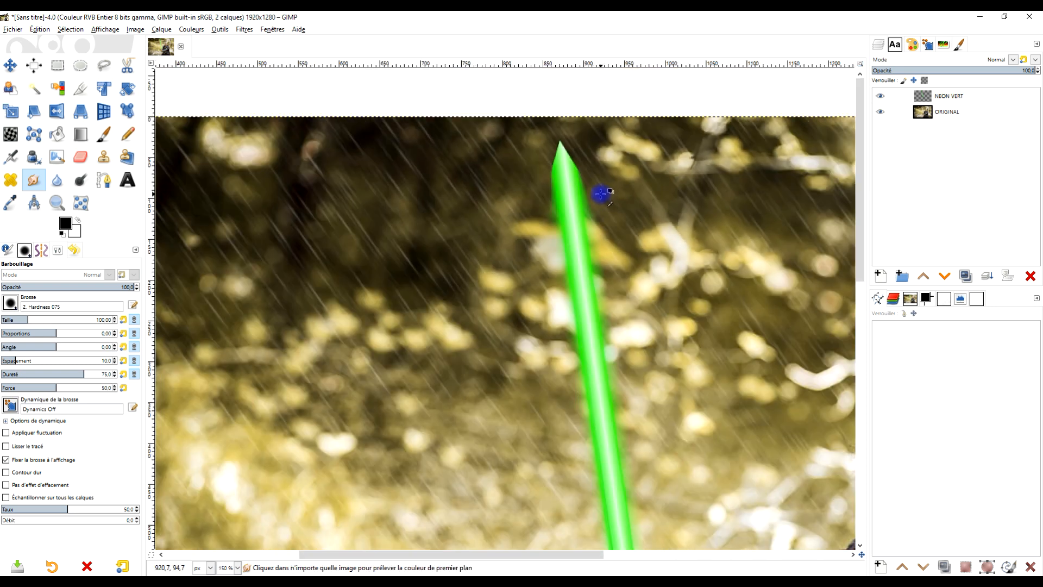
scroll(600, 193, "up", 3)
left_click_drag(464, 198, 462, 218)
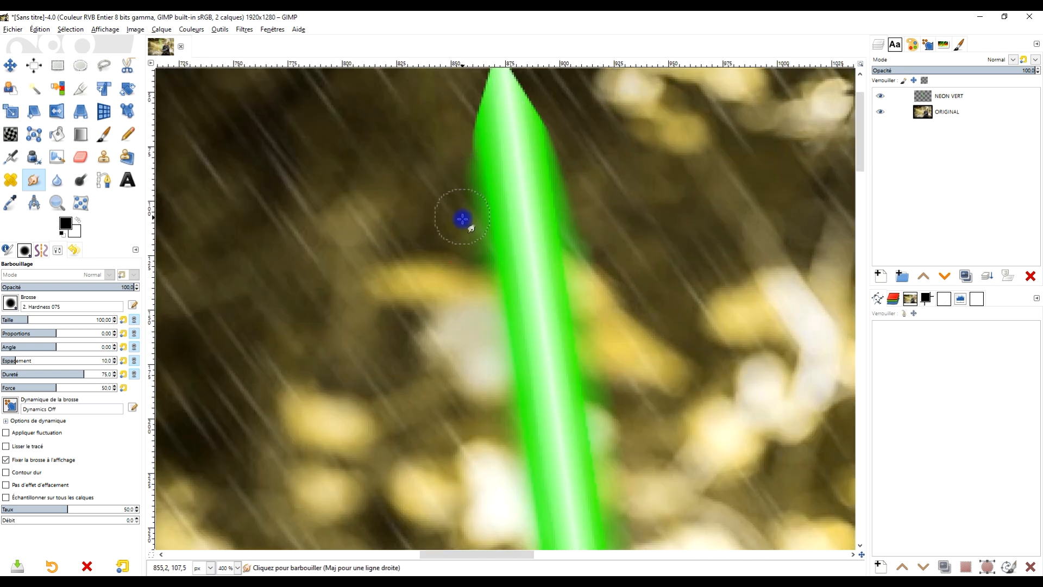
mouse_move(449, 142)
left_mouse_down()
mouse_move(461, 207)
mouse_move(457, 266)
left_mouse_up()
left_click_drag(563, 102, 596, 247)
scroll(624, 238, "down", 4)
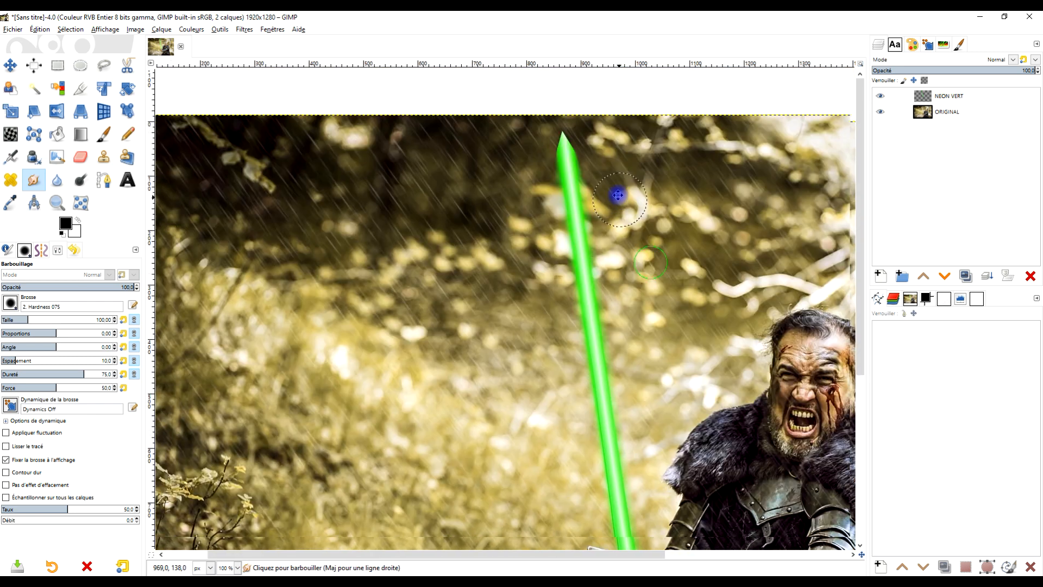
- Smudge the beam's tip upward into a longer, tapered point, undoing an unwanted stroke
scroll(577, 120, "up", 3)
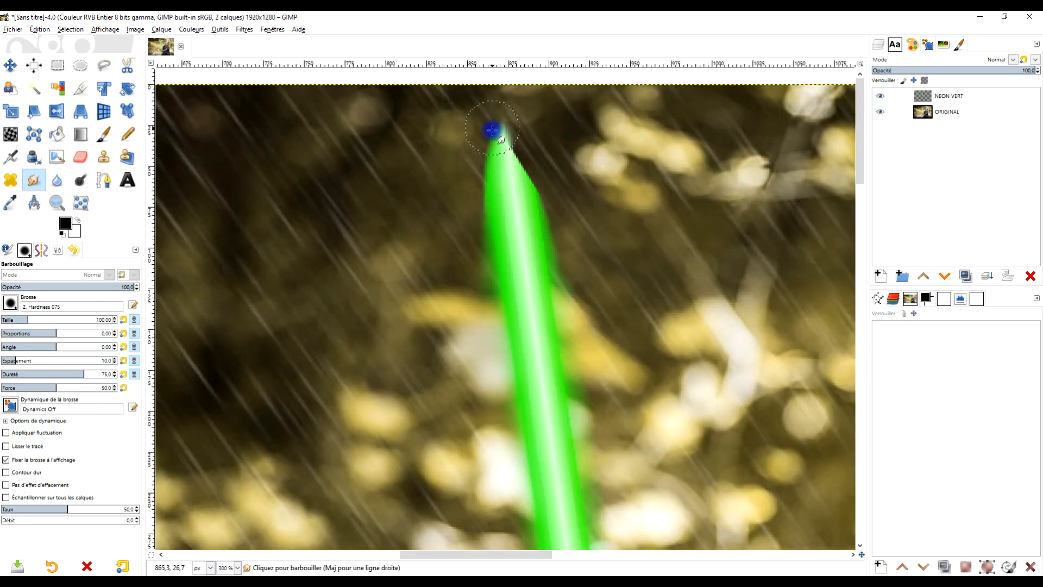
mouse_move(515, 197)
left_mouse_down()
mouse_move(505, 116)
mouse_move(529, 204)
mouse_move(518, 122)
mouse_move(501, 183)
mouse_move(488, 185)
mouse_move(488, 118)
mouse_move(496, 153)
mouse_move(505, 130)
left_mouse_up()
key("ctrl+z")
scroll(549, 132, "down", 1)
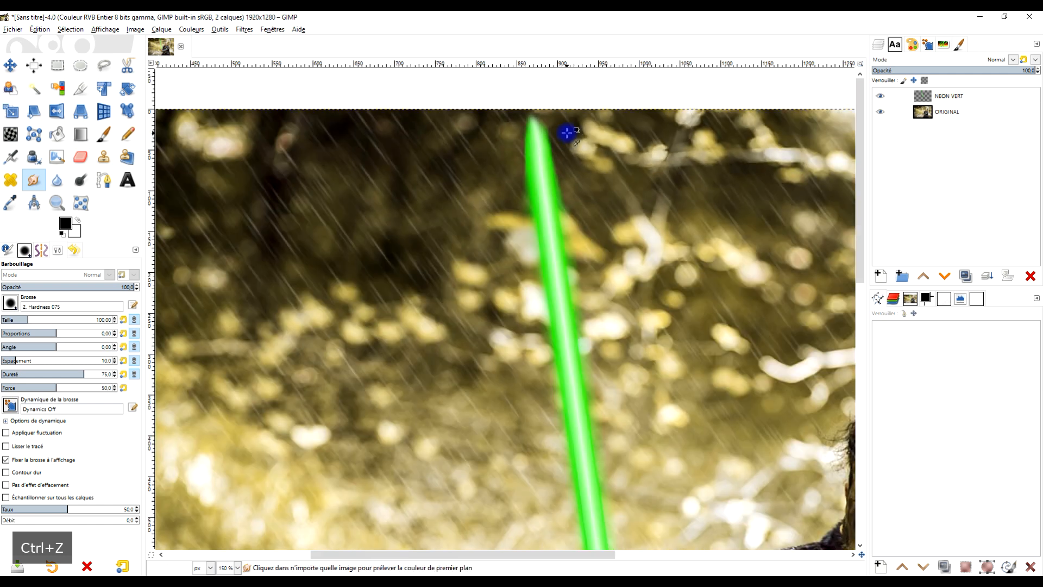
scroll(551, 129, "up", 1)
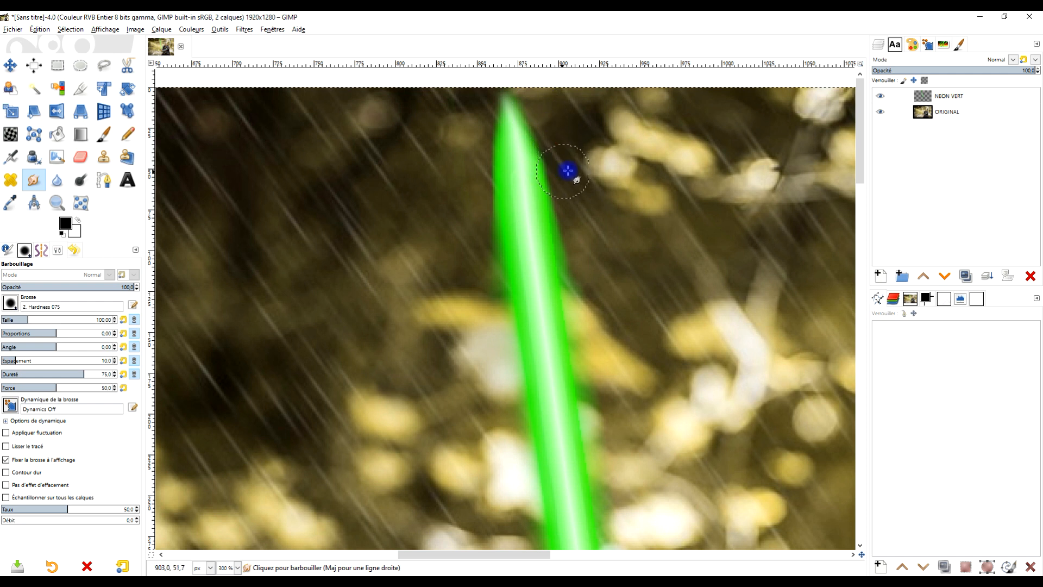
scroll(568, 170, "down", 3)
scroll(623, 191, "up", 1)
scroll(624, 191, "down", 1)
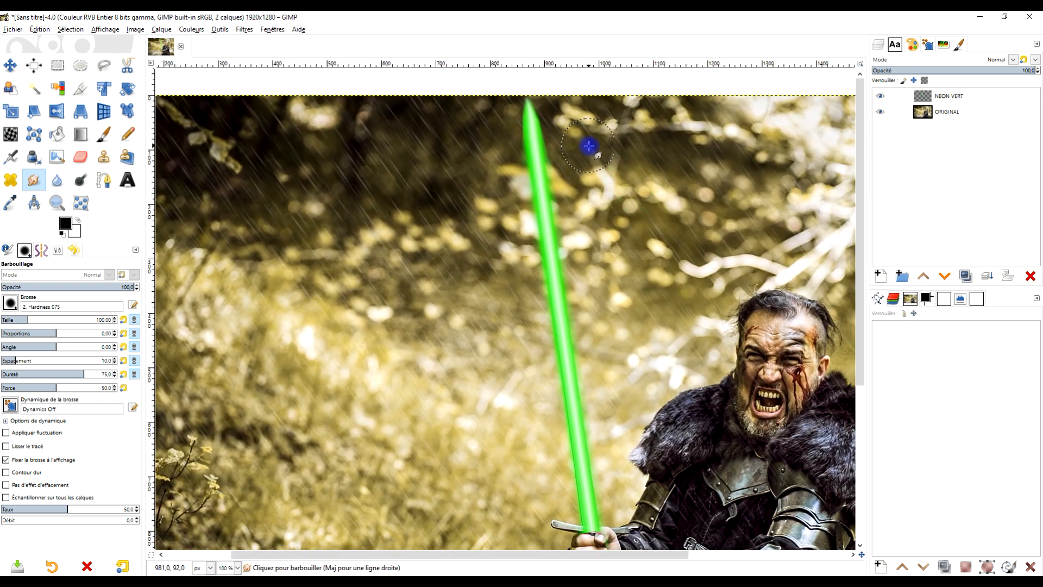
scroll(635, 168, "down", 1)
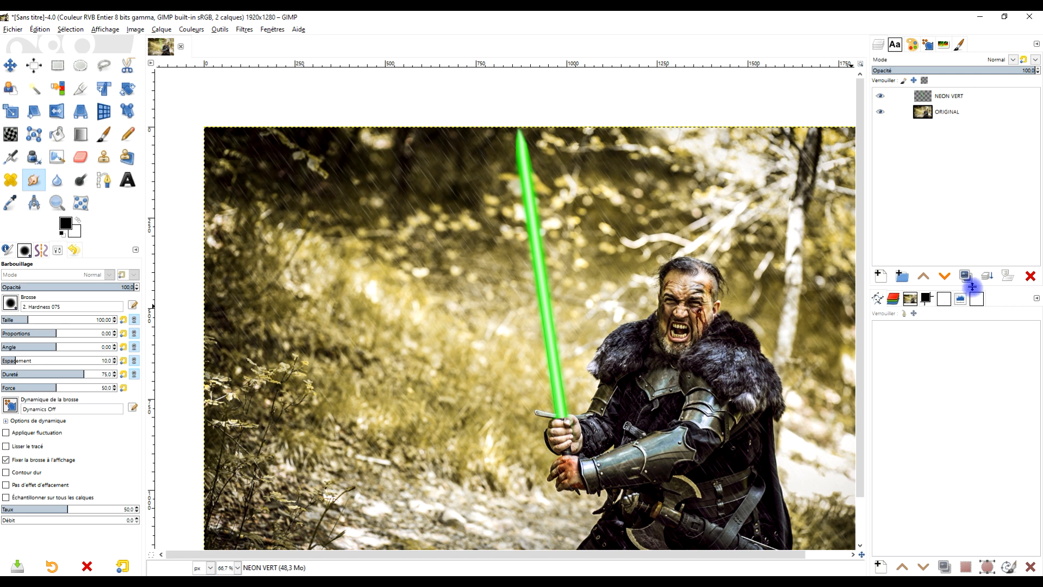
- Duplicate the NEON VERT layer, rename the copy LUEUR, and move it below NEON VERT
left_click(965, 276)
double_click(972, 95)
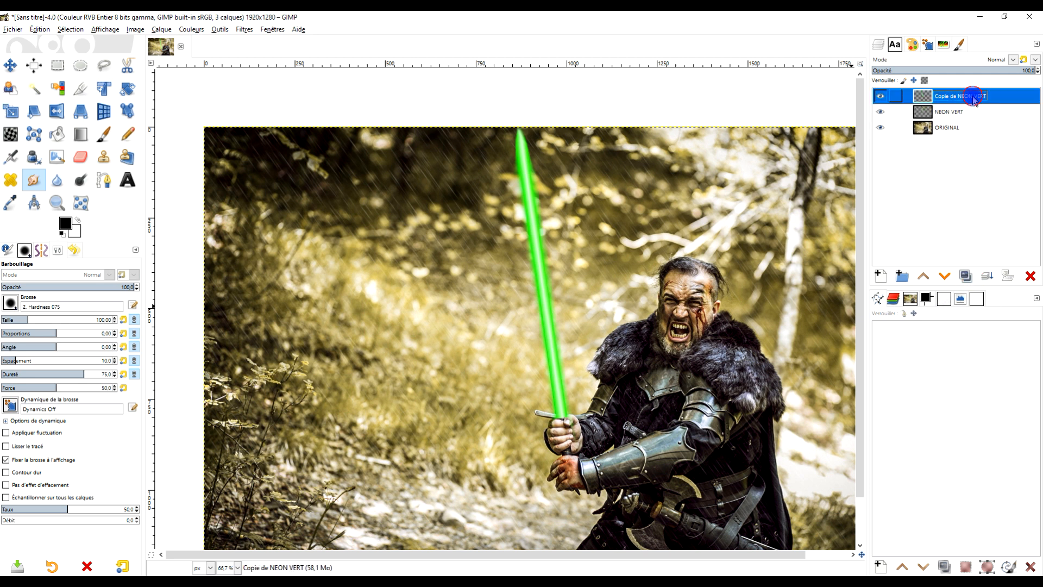
type("LUE")
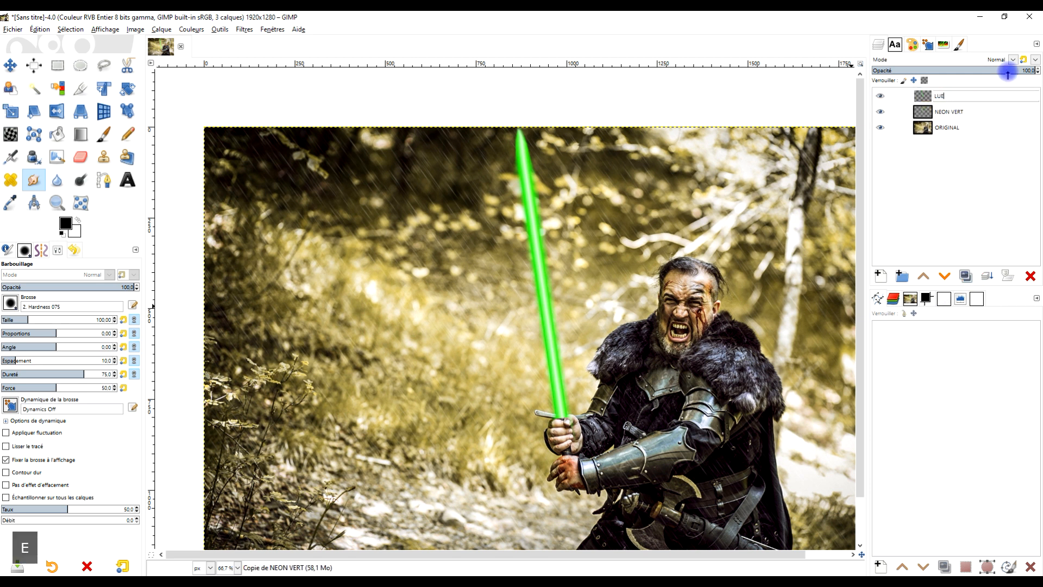
type("UR")
key("Return")
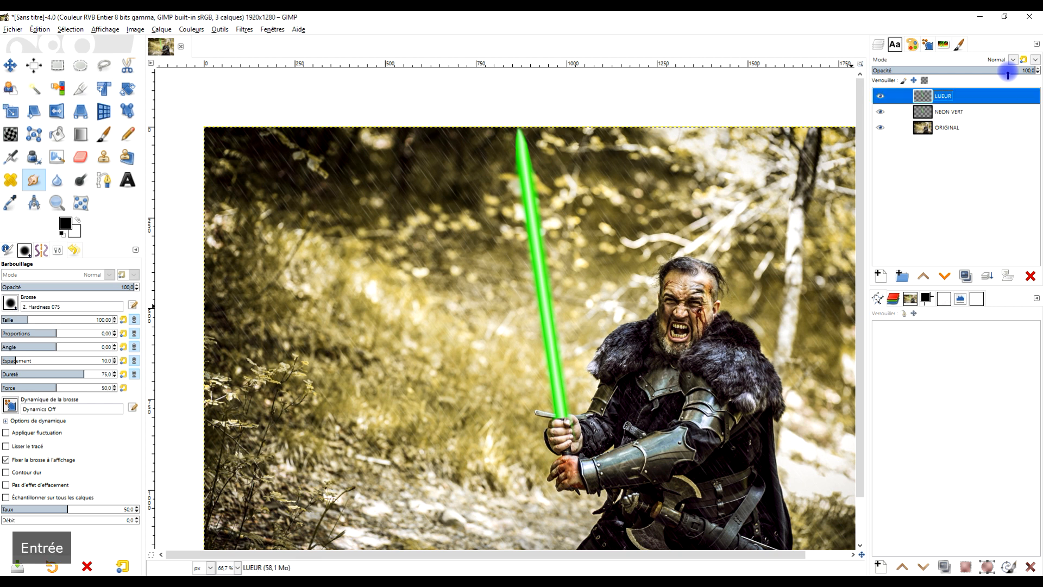
left_click(947, 276)
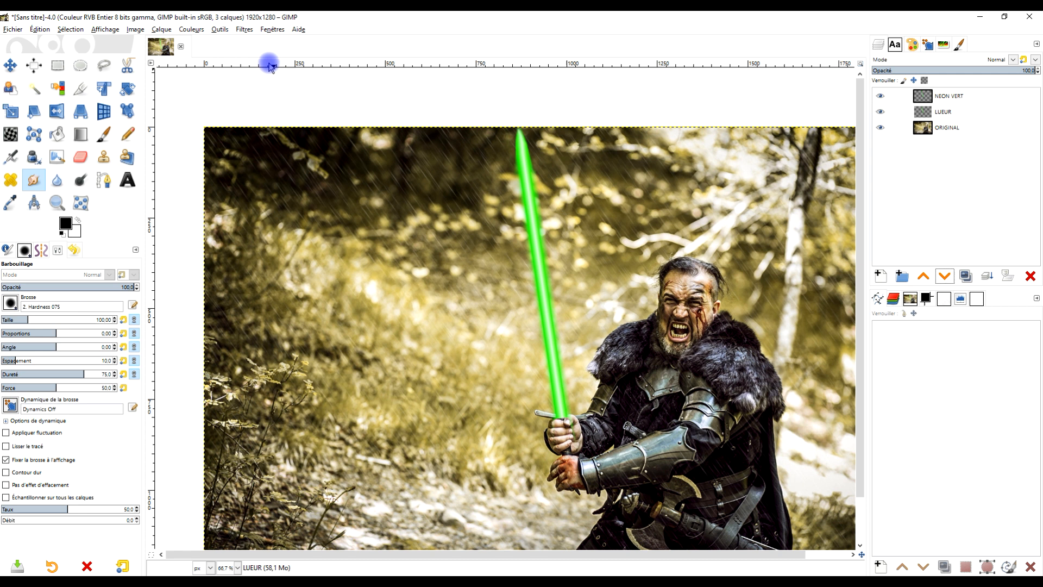
- Apply a Gaussian blur of 37.80 in X and Y to the LUEUR layer
left_click(243, 29)
mouse_move(263, 90)
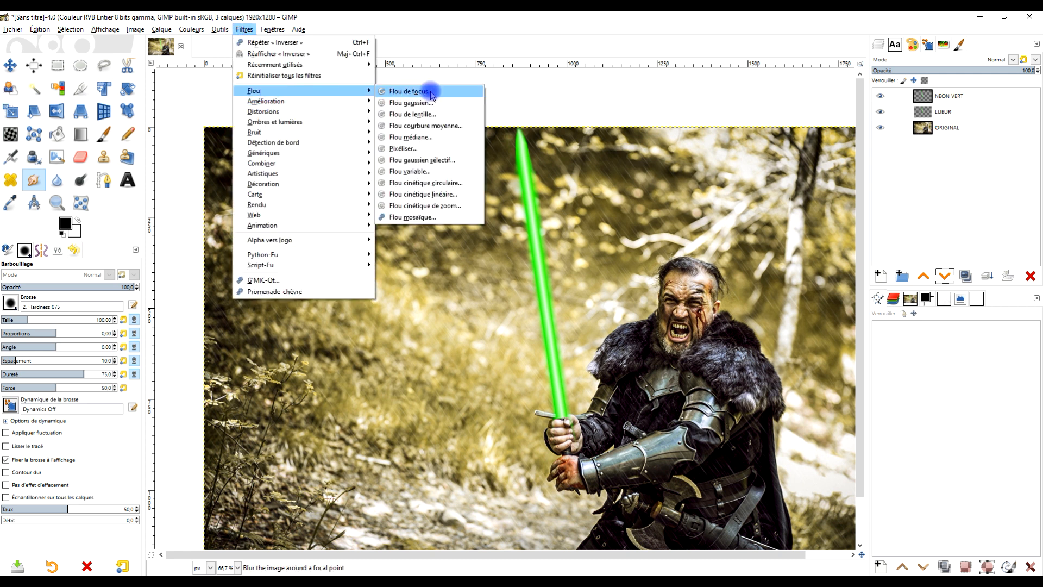
left_click(427, 105)
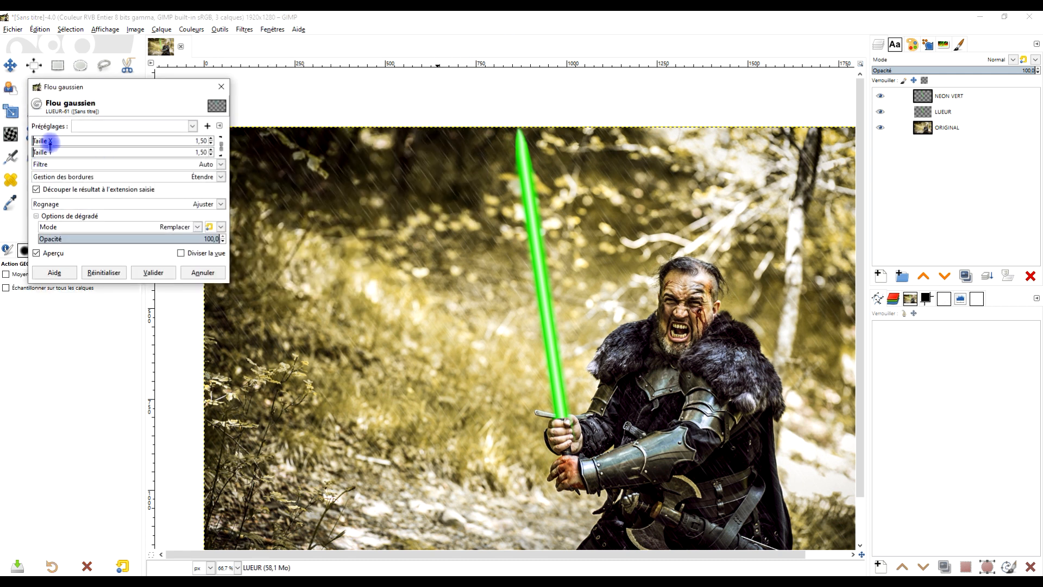
left_click_drag(48, 141, 98, 142)
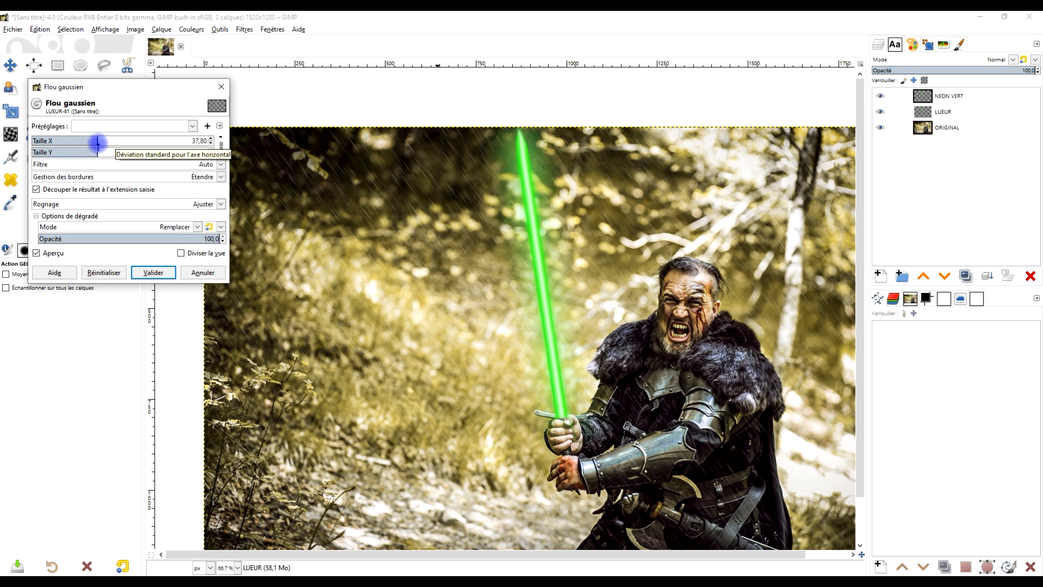
left_click(150, 273)
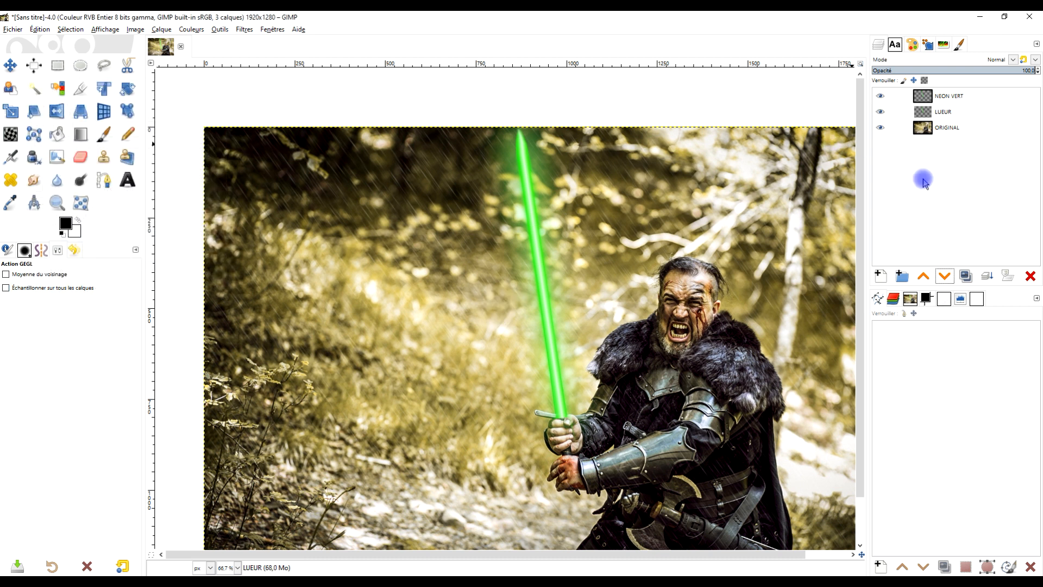
- Duplicate the LUEUR layer twice and merge both copies down into LUEUR to intensify the green glow
left_click(961, 114)
left_click(967, 276)
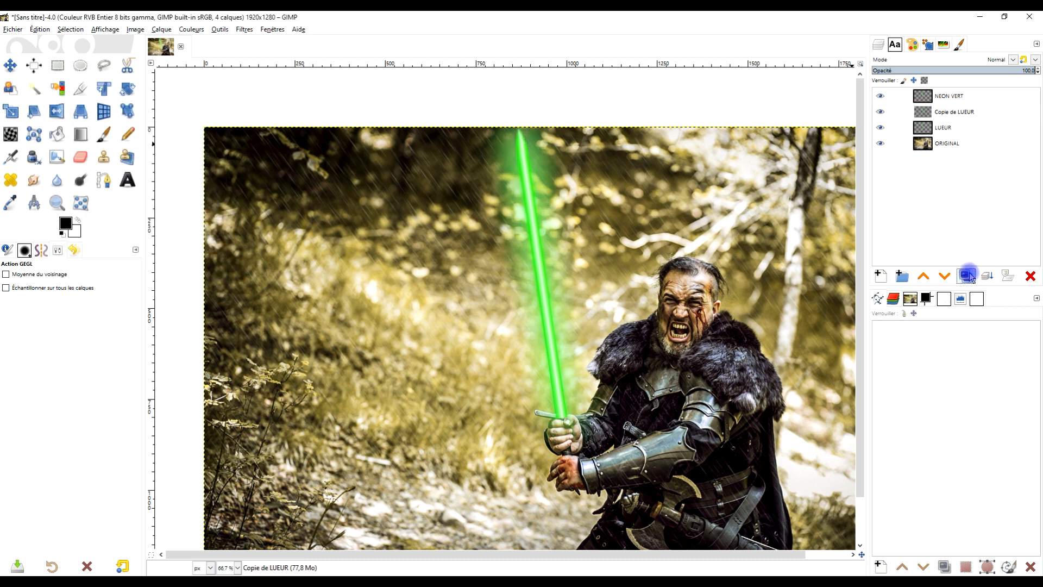
left_click(967, 276)
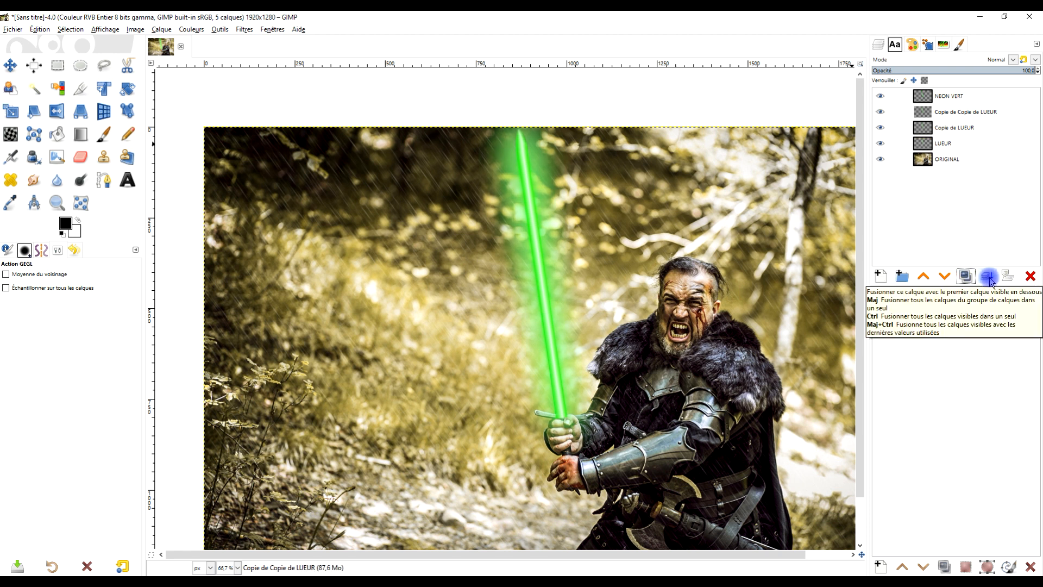
left_click(988, 276)
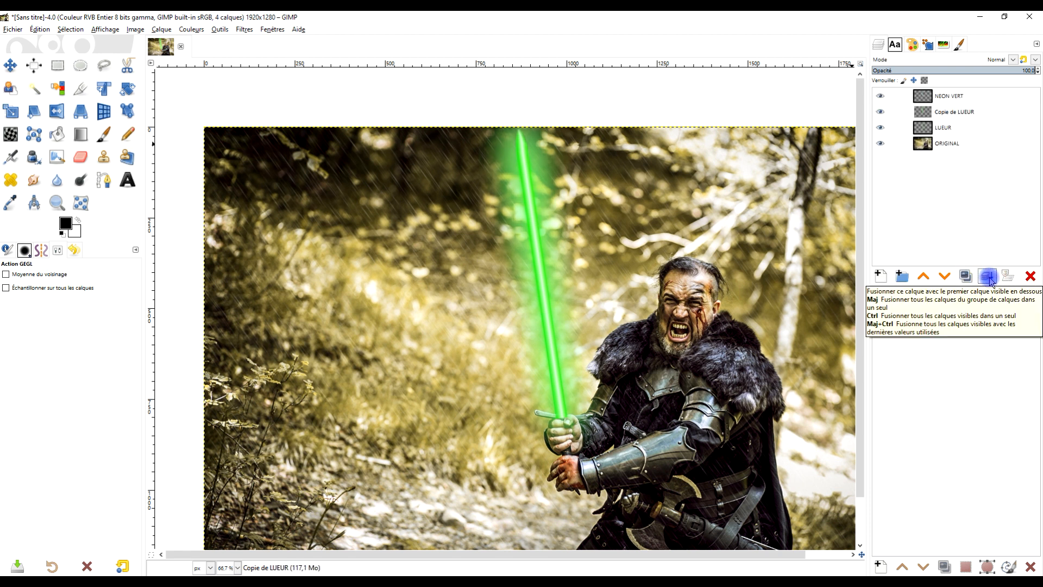
left_click(988, 277)
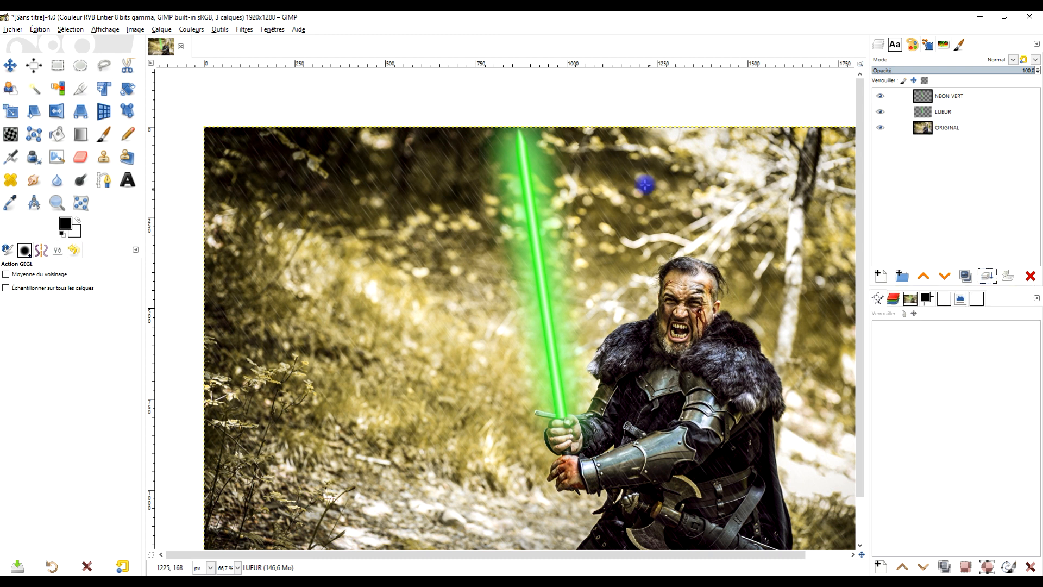
- Duplicate the ORIGINAL layer and rename the copy SOMBRE
scroll(616, 179, "down", 2)
scroll(610, 177, "up", 1)
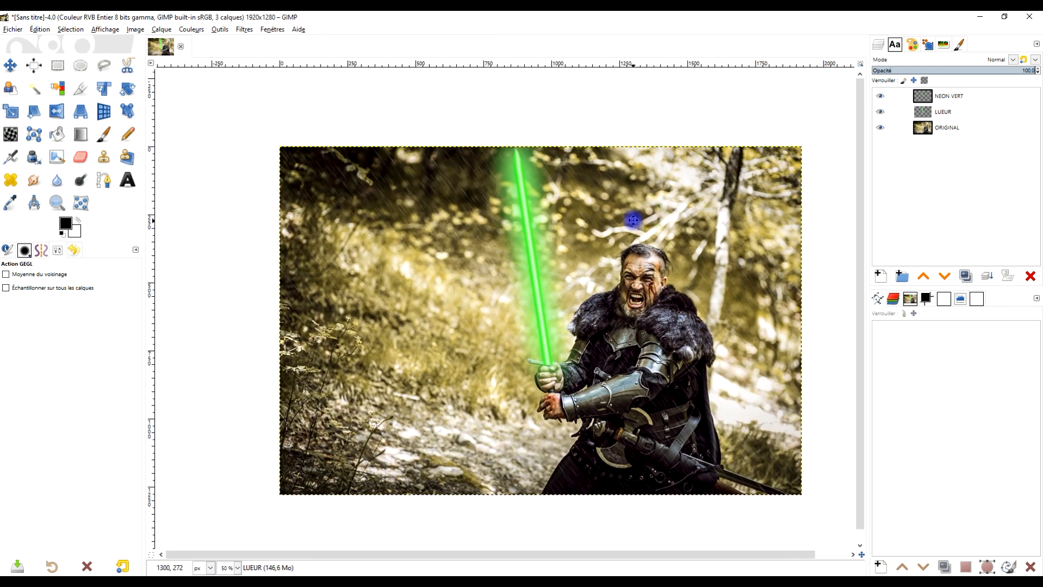
left_click(948, 129)
left_click(967, 276)
double_click(974, 129)
type("SOMBR")
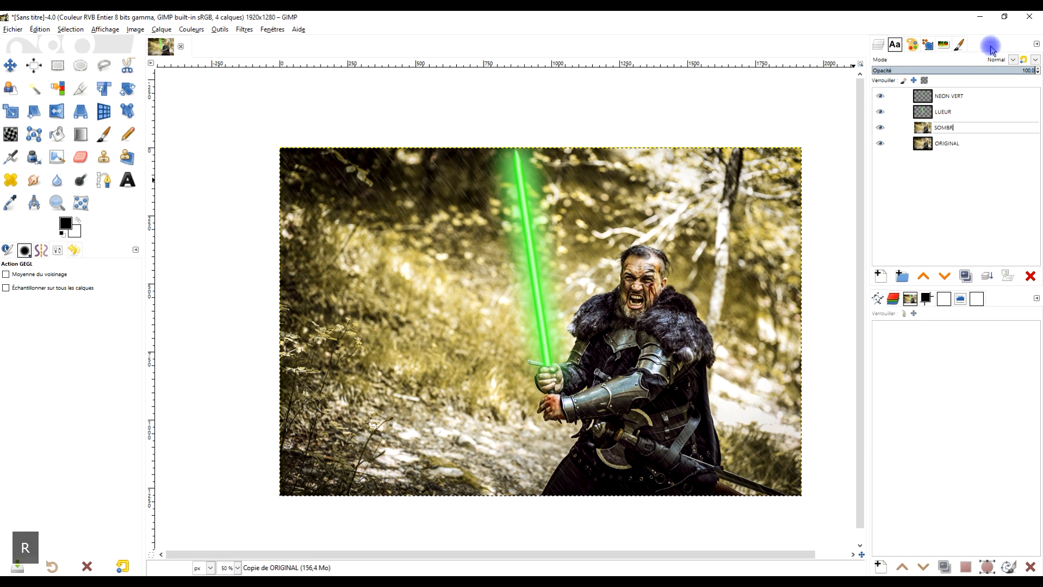
type("E")
key("Return")
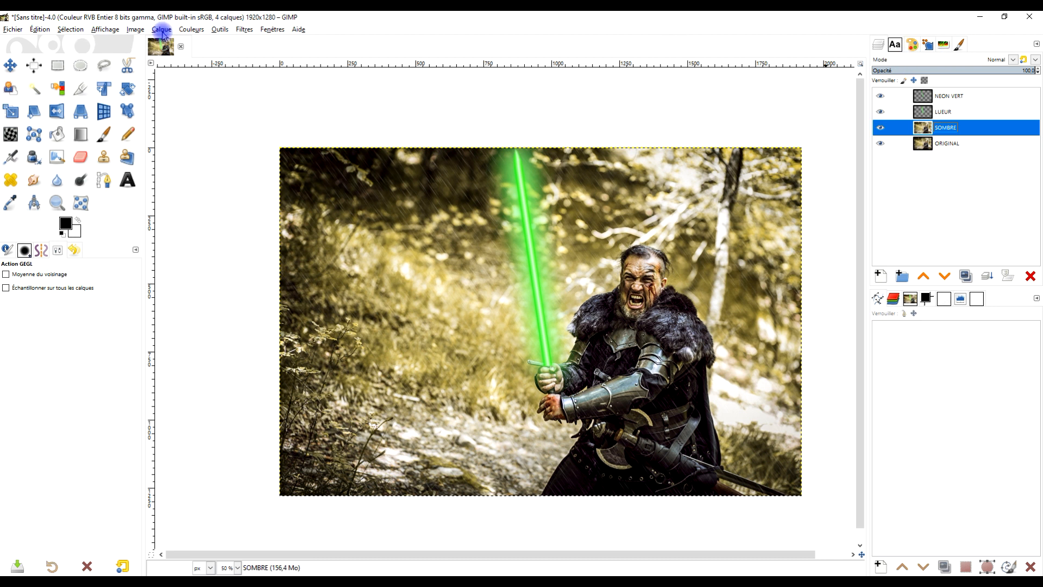
- Darken the SOMBRE layer with Brightness-Contrast, setting brightness to -81 and contrast to 51
left_click(191, 30)
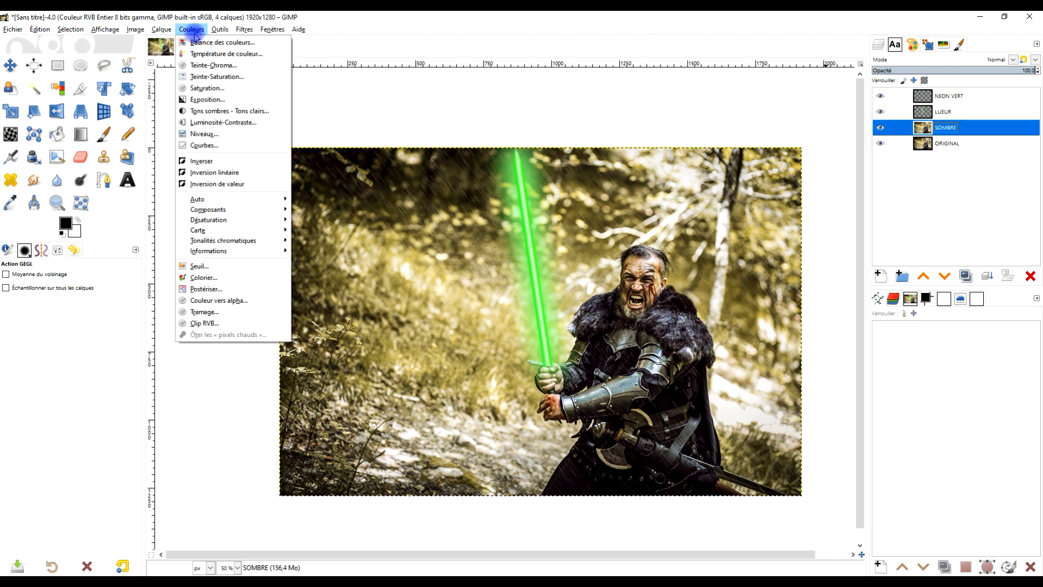
left_click(235, 123)
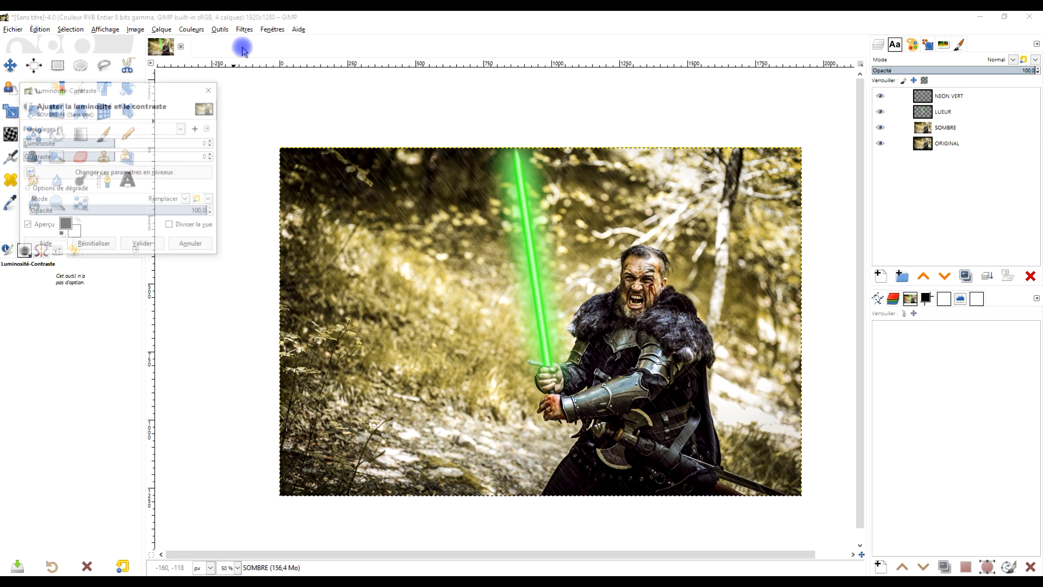
left_click_drag(114, 156, 55, 143)
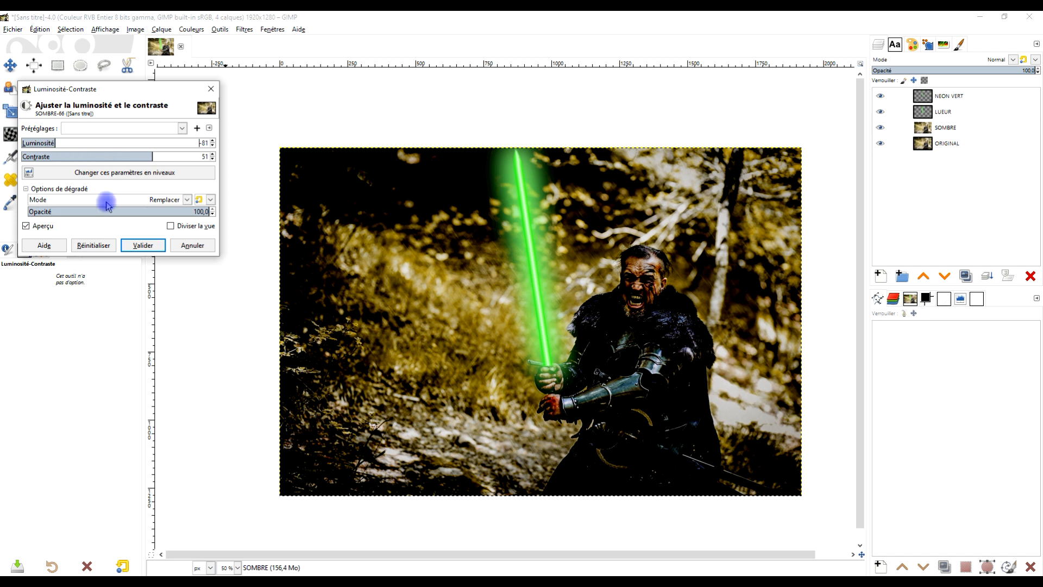
left_click(140, 245)
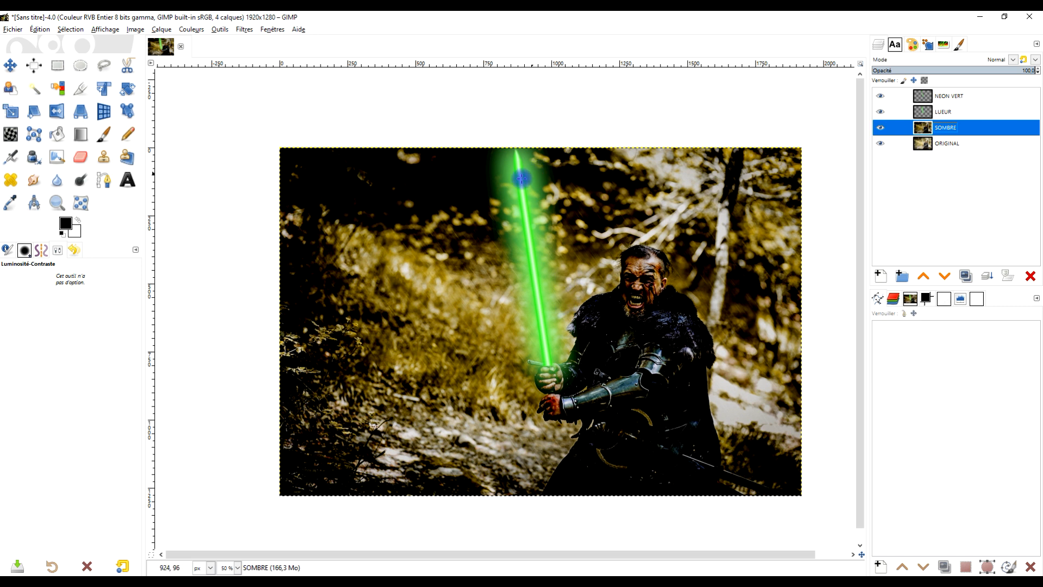
- Smudge the LUEUR glow on both sides of the blade's tip with straight upward strokes, using the size 100 brush
scroll(513, 190, "up", 1)
left_click(926, 114)
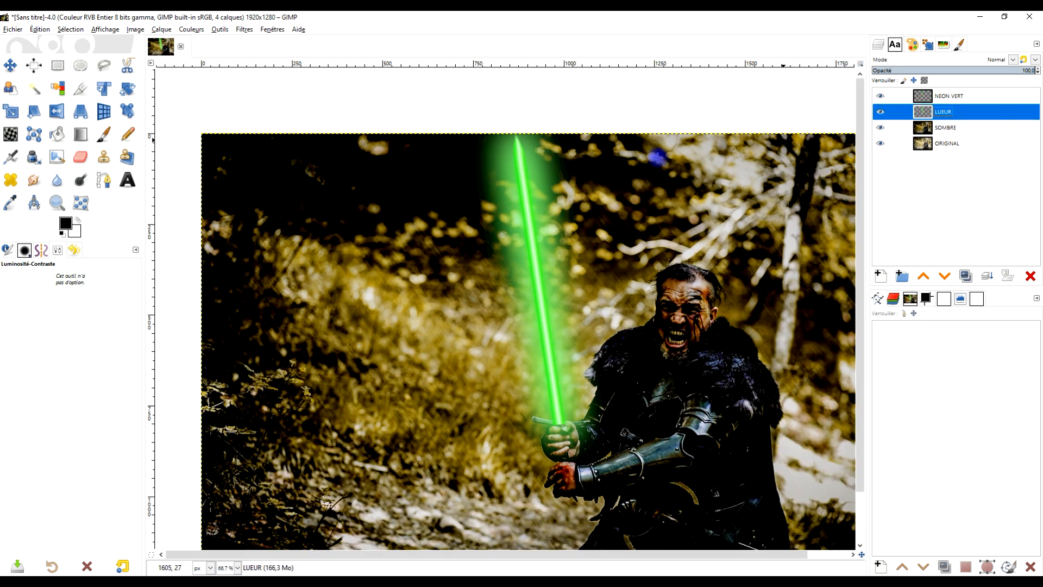
left_click(34, 179)
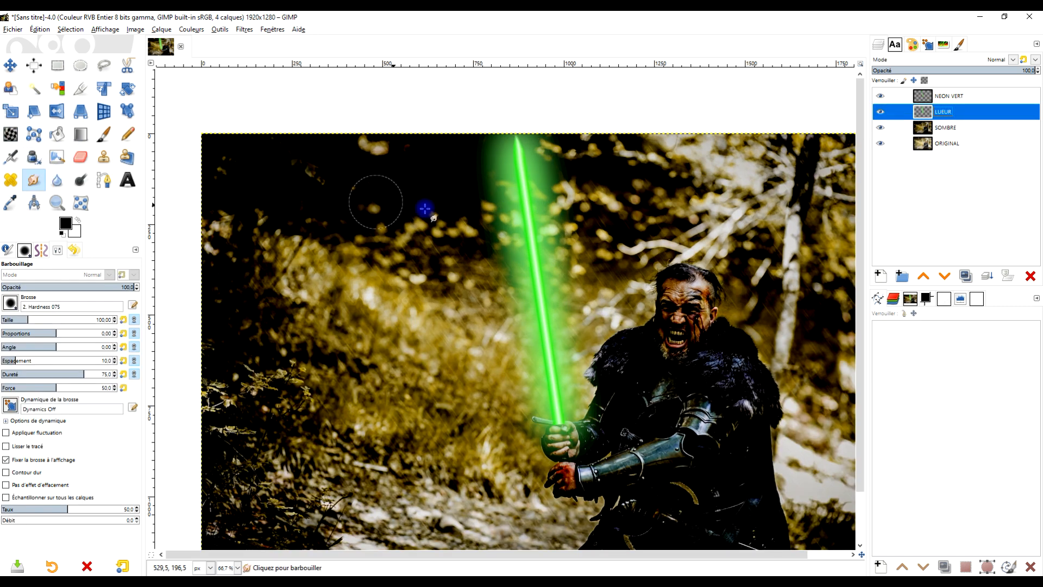
left_click(489, 259)
left_click(483, 101, "shift")
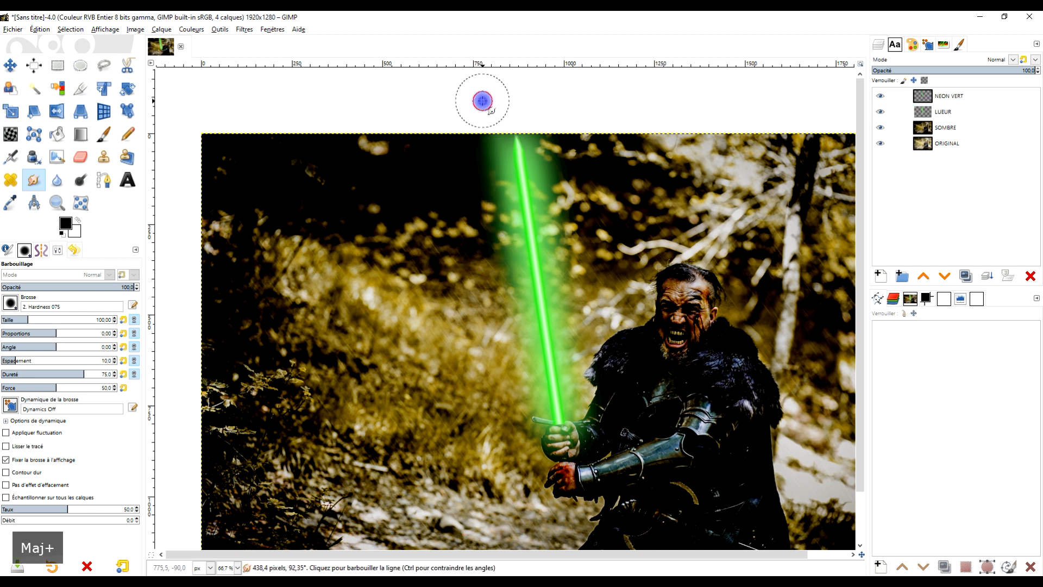
left_click(460, 240)
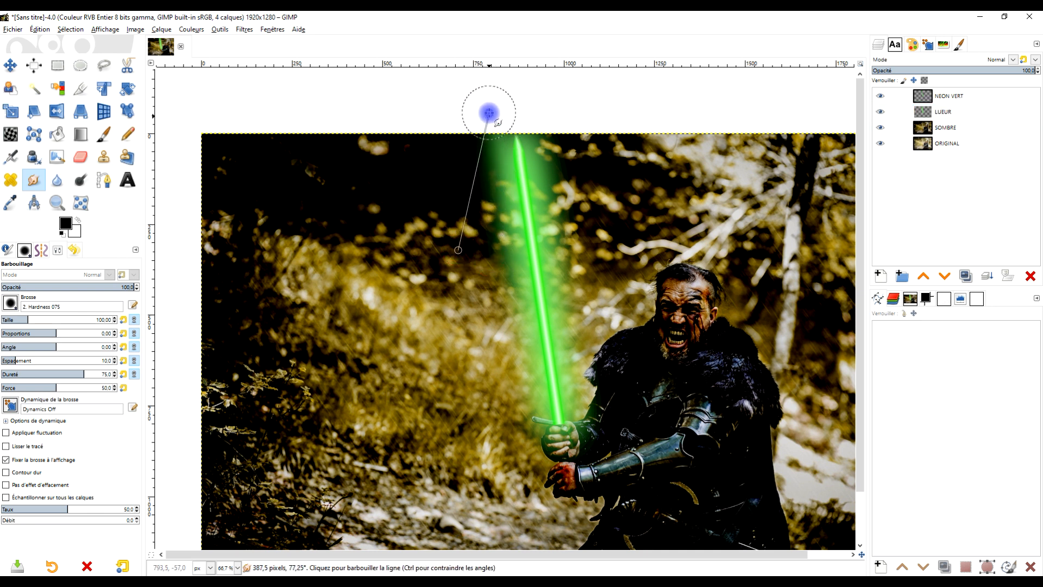
left_click(491, 107, "shift")
left_click(584, 219)
left_click(527, 95, "shift")
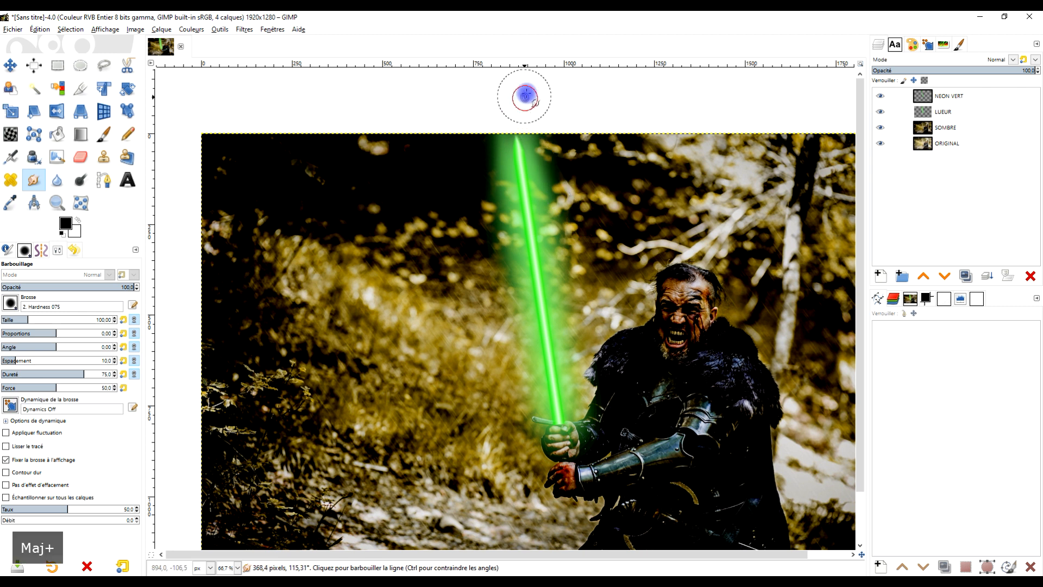
left_click(473, 257)
left_click(484, 97, "shift")
left_click(476, 265)
left_click(493, 106, "shift")
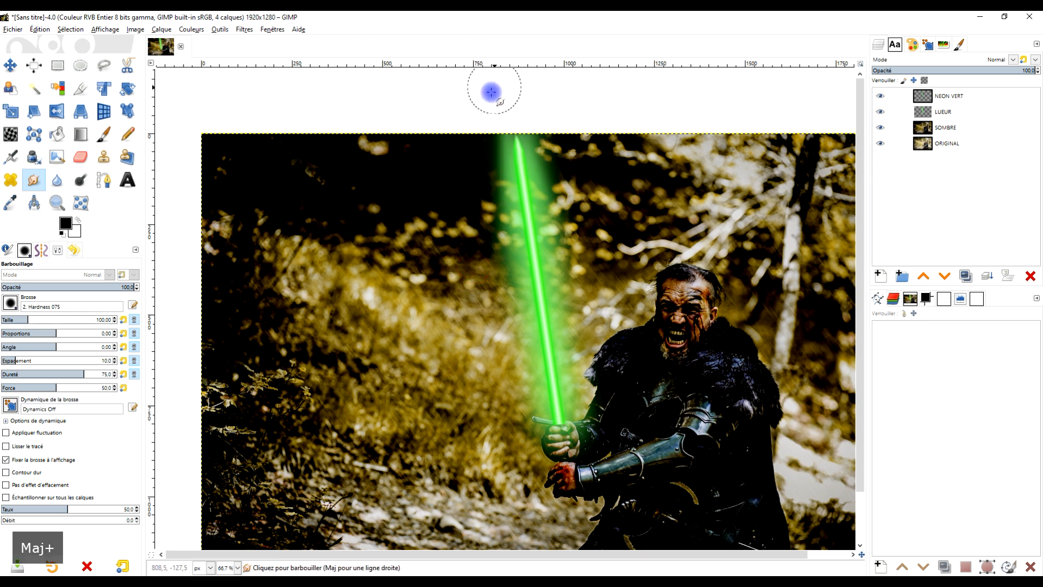
left_click(467, 240)
left_click(479, 127, "shift")
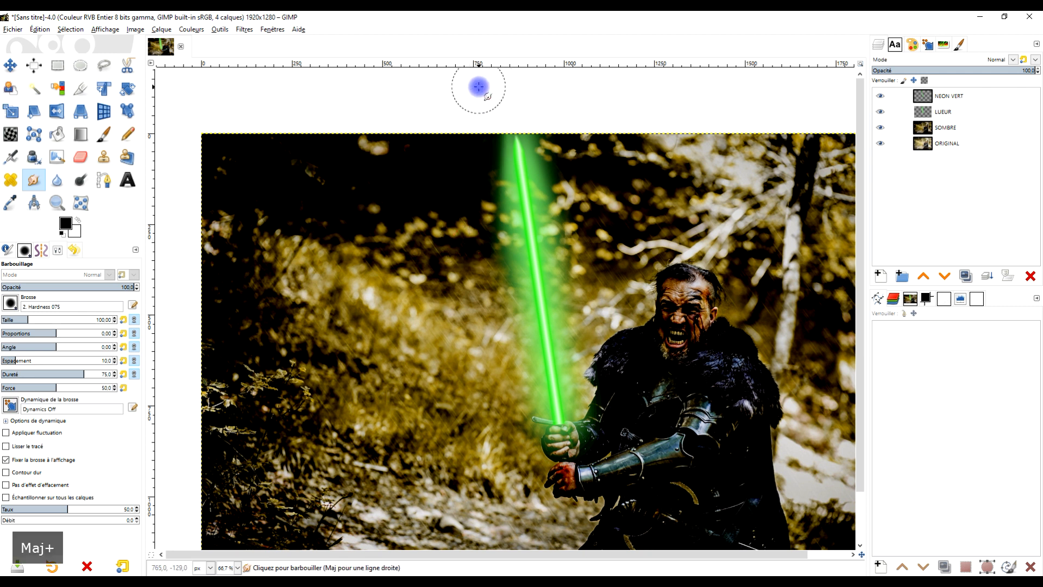
- Smudge downward in straight lines along the outer left edge of the glow, from the tip toward the hilt
left_click(495, 356, "shift")
left_click(486, 163)
left_click(500, 349, "shift")
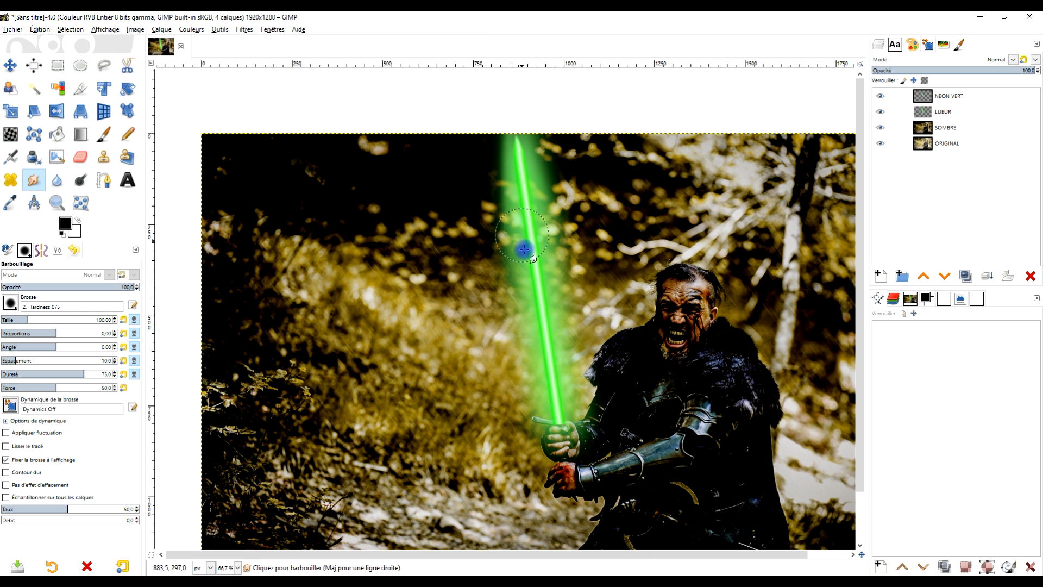
scroll(609, 296, "down", 2)
scroll(608, 296, "up", 2)
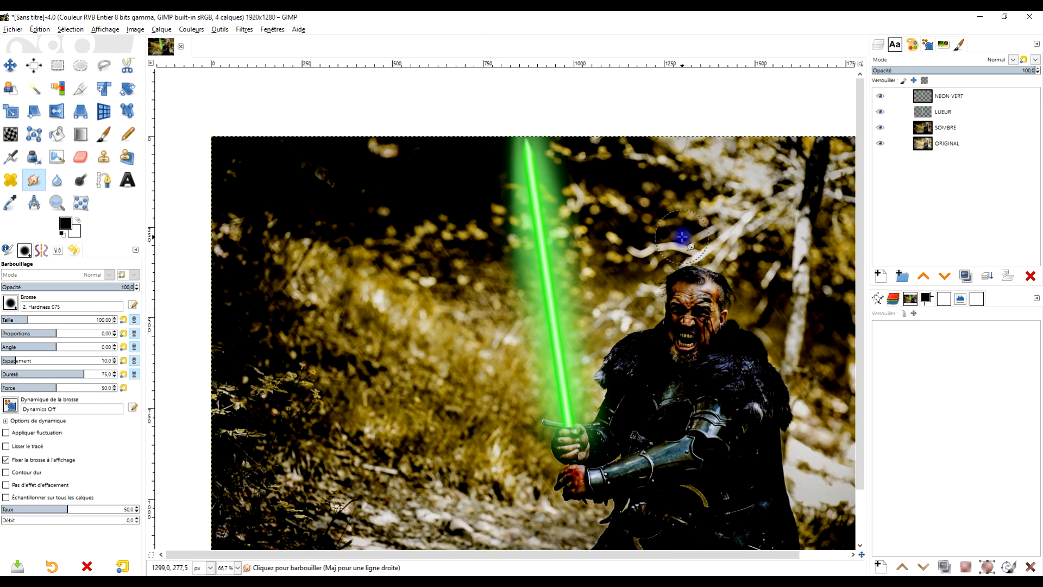
- Create a new transparent layer named éclat directly above the SOMBRE layer
scroll(682, 238, "down", 3)
left_click(945, 128)
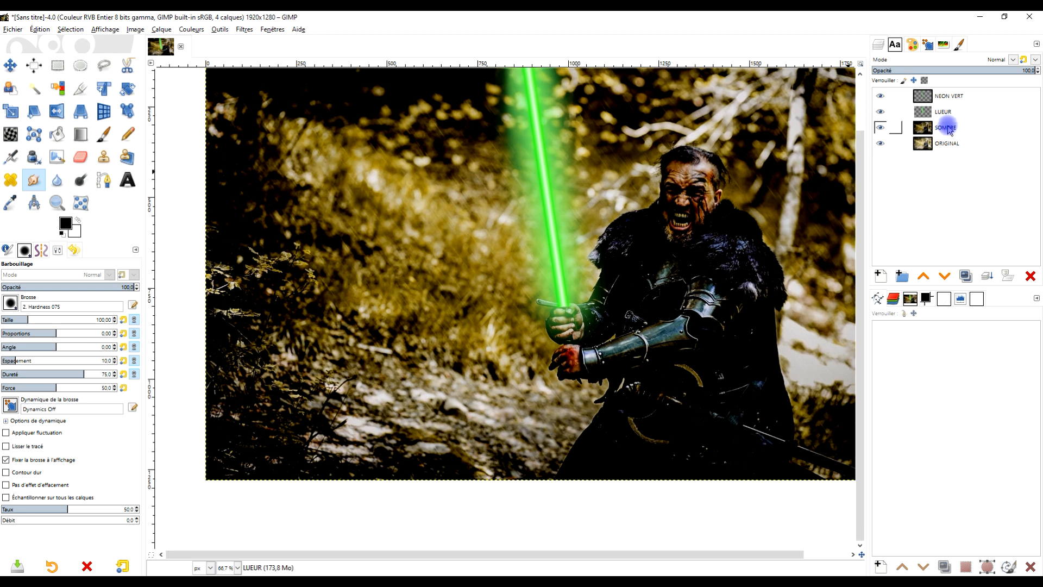
left_click(932, 270)
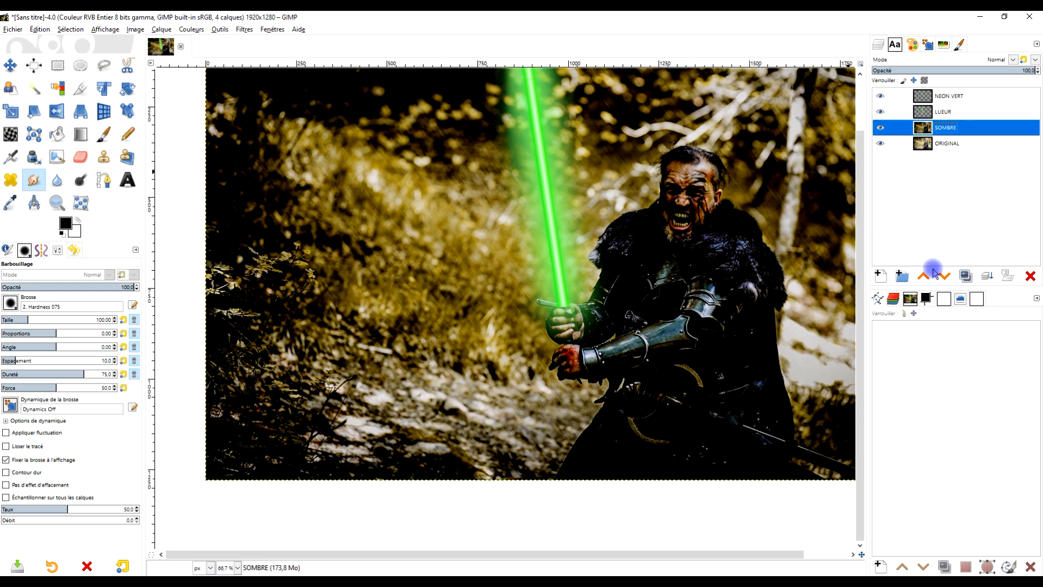
left_click(880, 276)
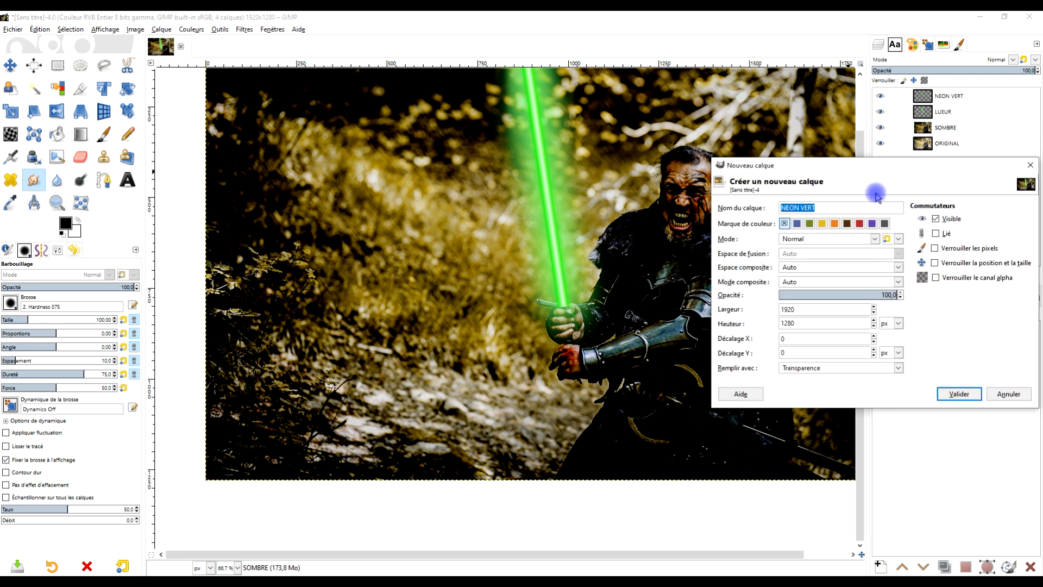
key("Caps_Lock")
type("e")
key("Delete")
type("éclat")
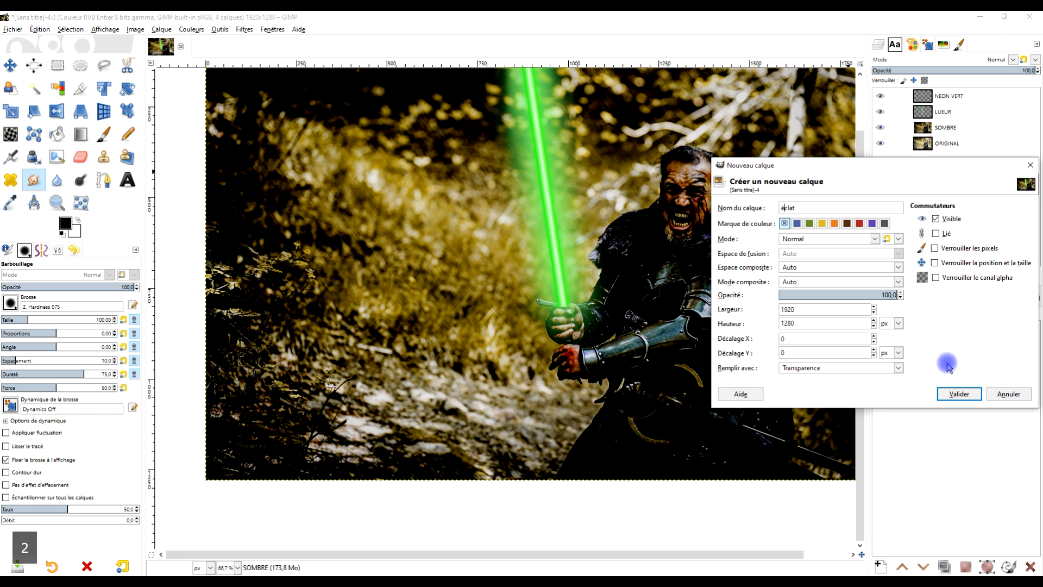
left_click(795, 367)
left_click(1023, 350)
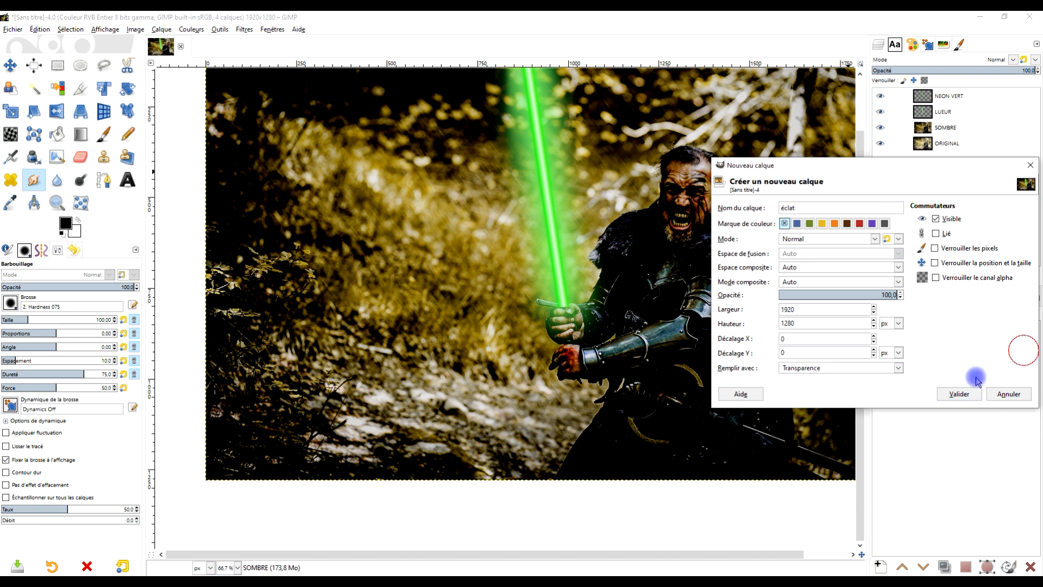
left_click(957, 392)
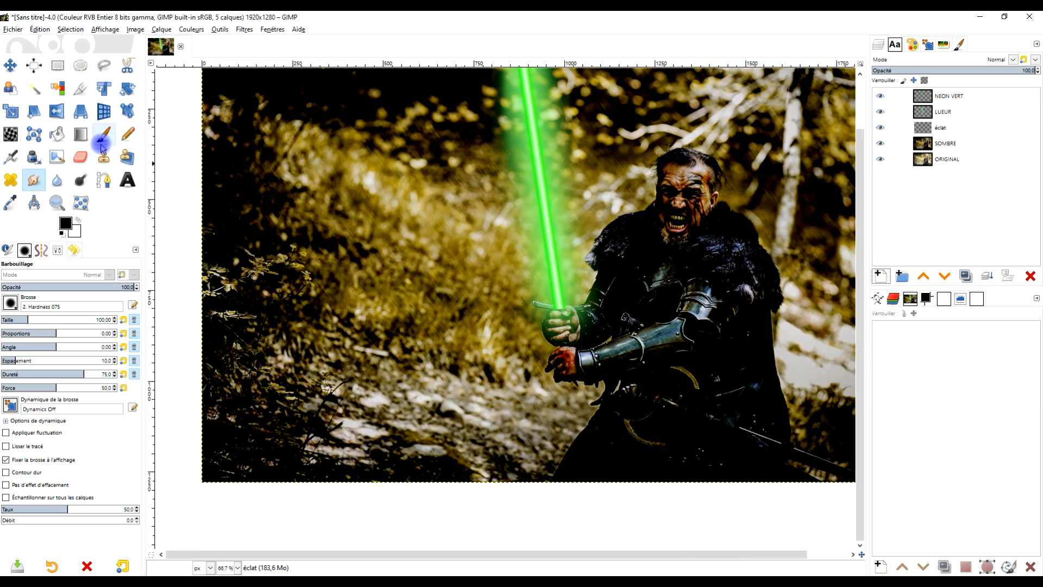
- Sample the glow's green as the foreground colour and activate the Paintbrush
left_click(103, 139)
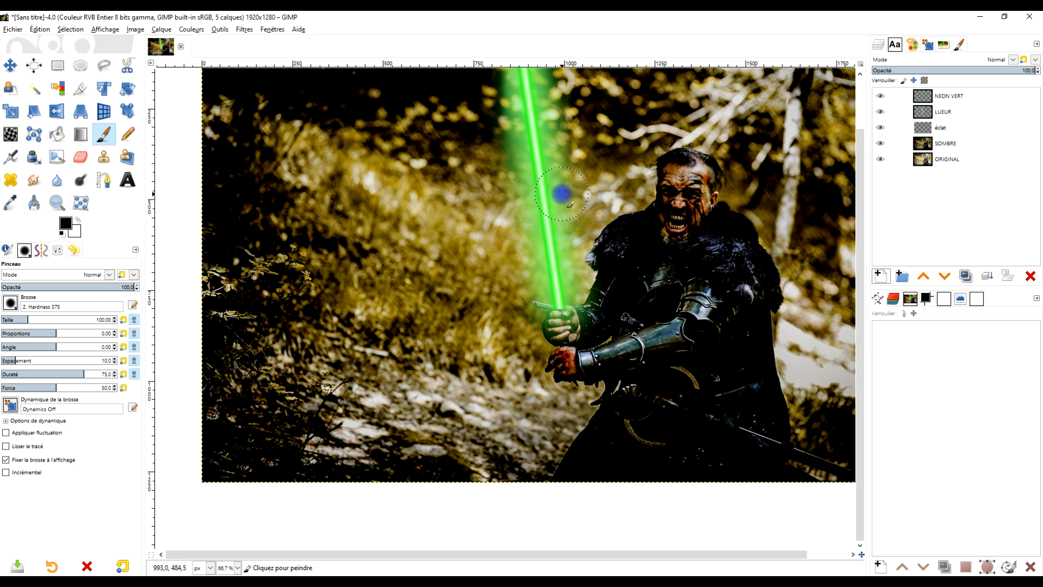
scroll(556, 191, "up", 2)
left_click(10, 204)
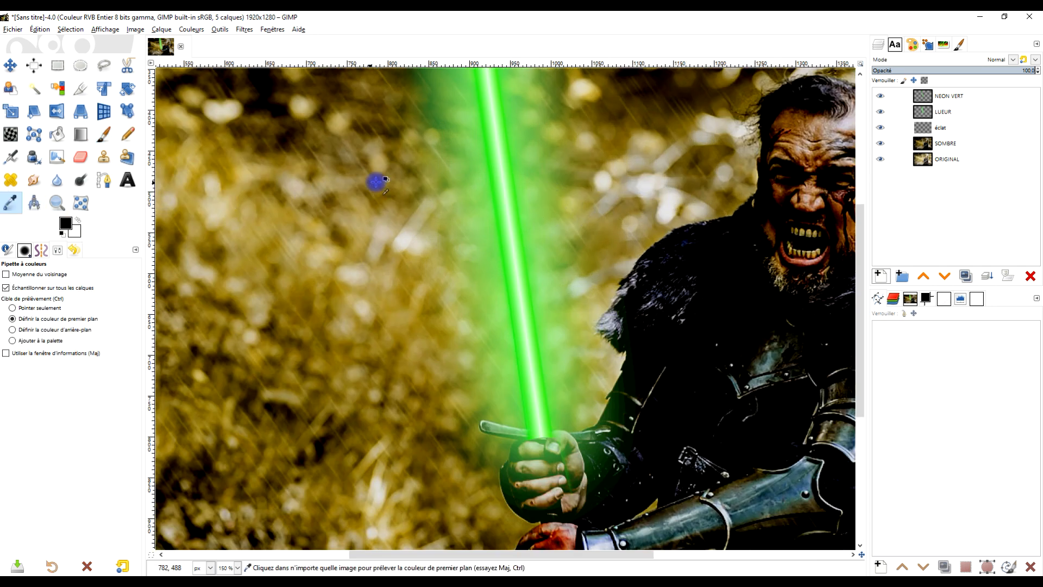
scroll(559, 202, "down", 2)
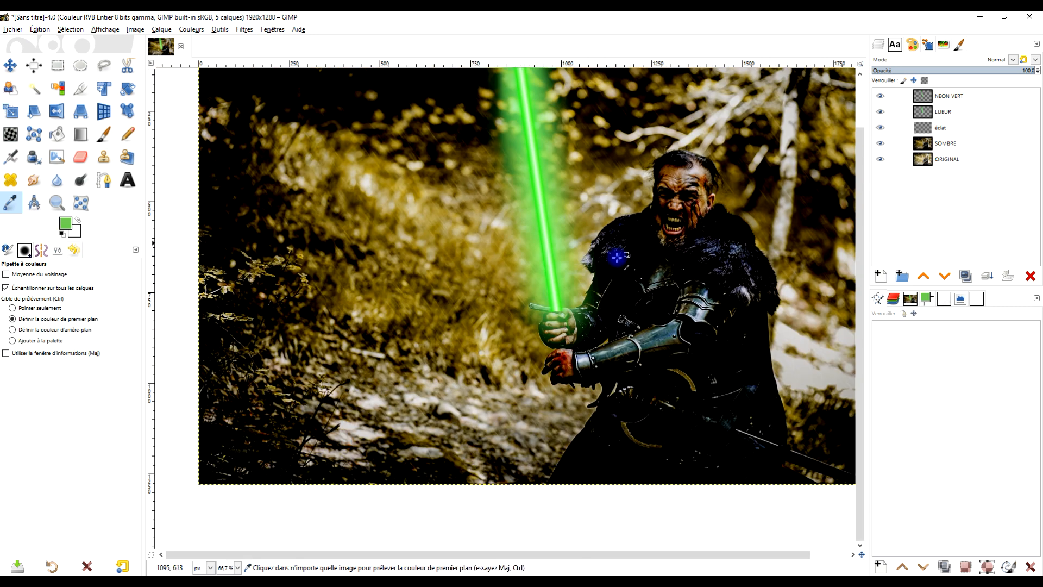
left_click(105, 134)
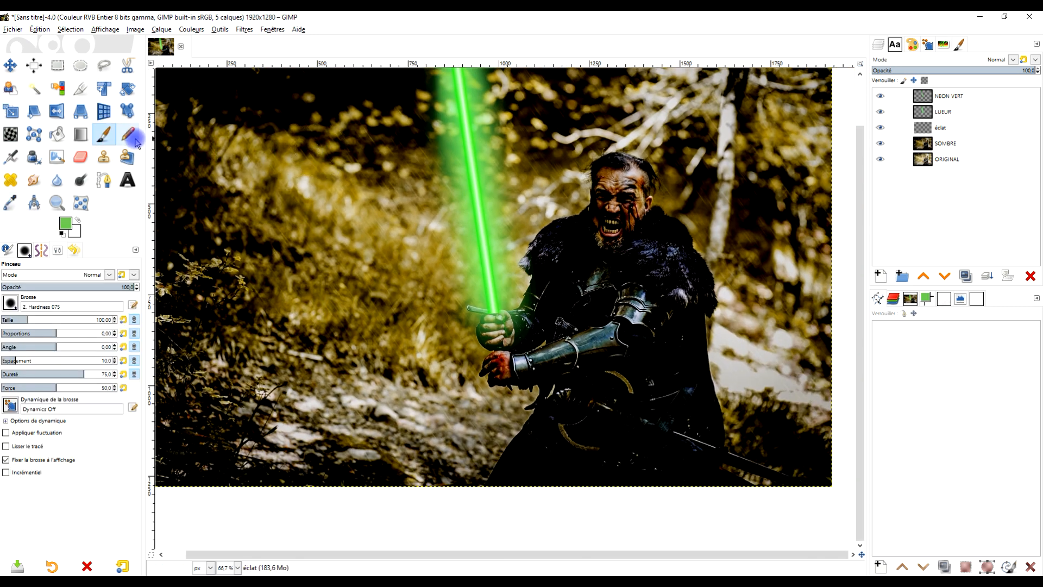
- Set the éclat layer's blending mode to Lumière douce
scroll(609, 251, "up", 1)
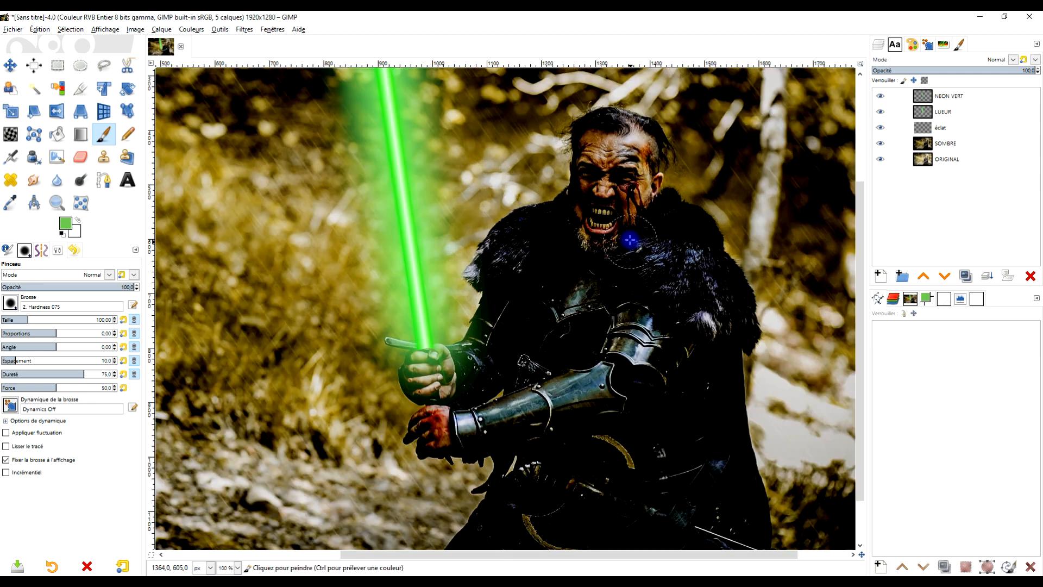
left_click(947, 131)
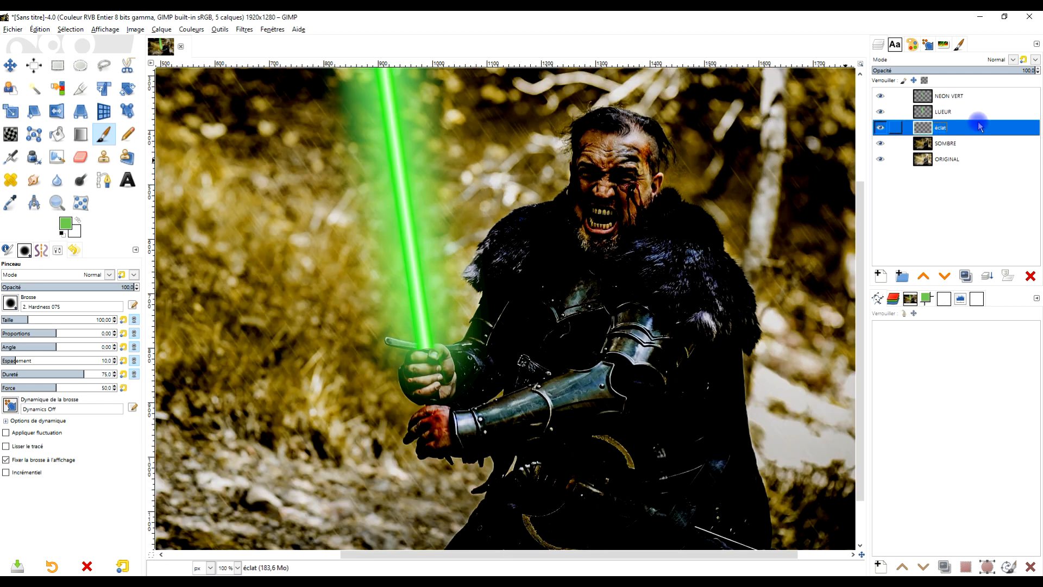
left_click(1013, 60)
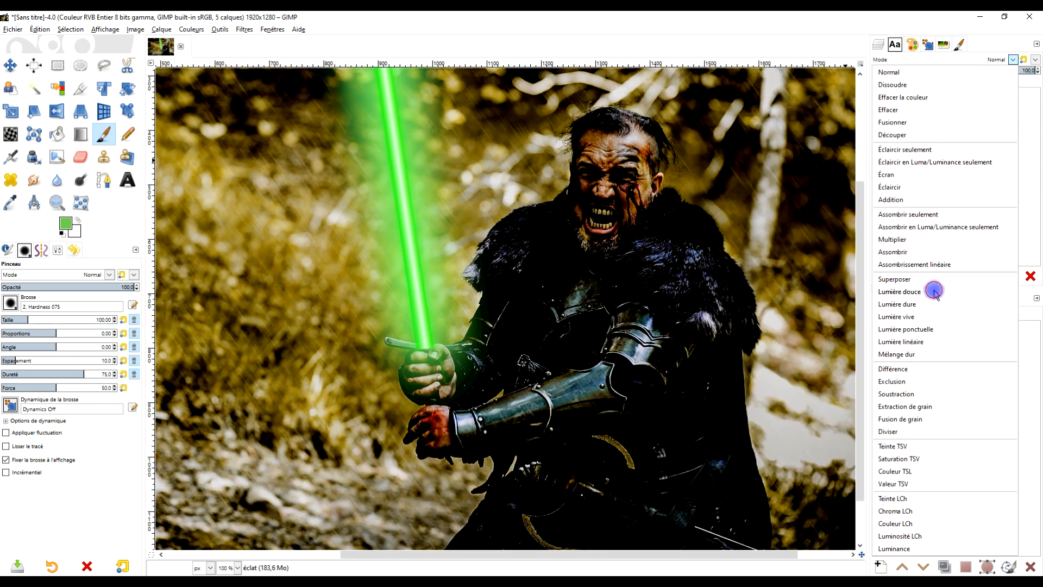
left_click(899, 292)
- Paint green light reflections over the knight's face, hands and arm armour on the éclat layer with the size 100 brush
mouse_move(584, 163)
left_mouse_down()
mouse_move(576, 252)
mouse_move(593, 159)
mouse_move(543, 300)
mouse_move(528, 263)
mouse_move(499, 271)
mouse_move(514, 249)
mouse_move(492, 249)
mouse_move(513, 242)
mouse_move(503, 322)
left_mouse_up()
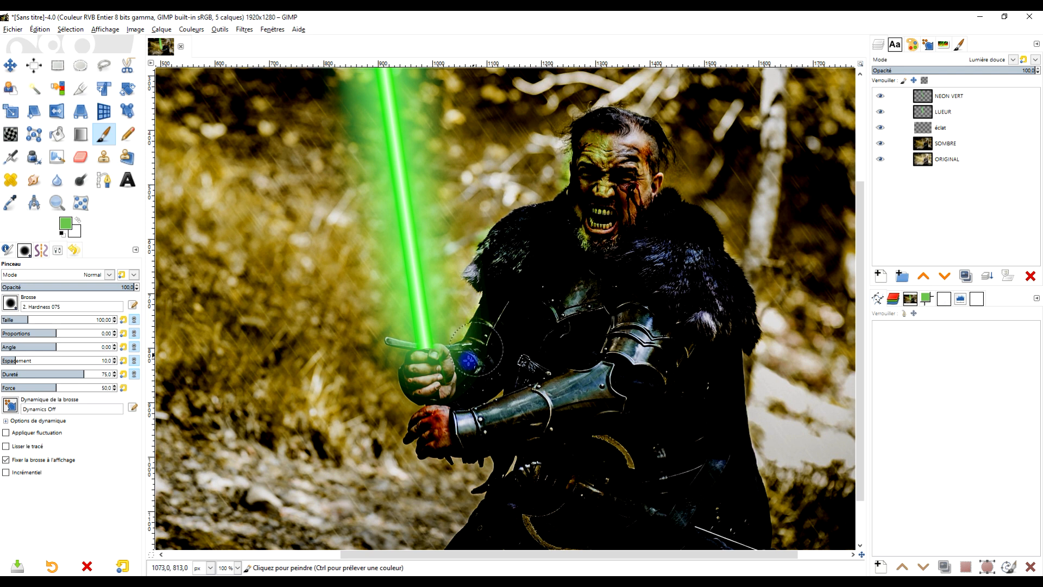
mouse_move(427, 372)
left_mouse_down()
mouse_move(423, 383)
mouse_move(448, 397)
mouse_move(516, 418)
mouse_move(559, 383)
mouse_move(596, 289)
left_mouse_up()
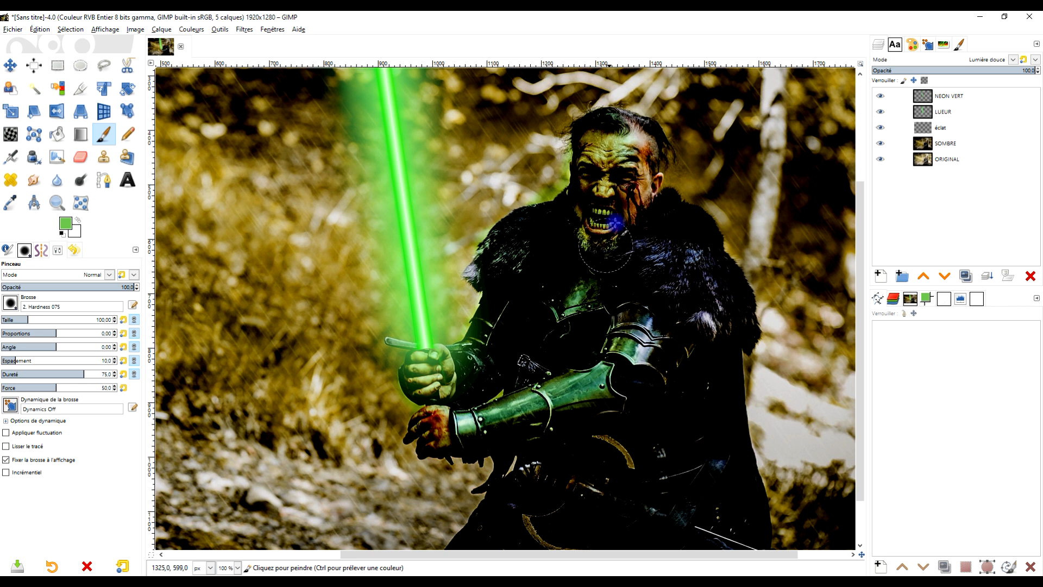
- Paint a broad green light reflection on the éclat layer over the ground beside the knight's legs, below the sword
scroll(562, 334, "down", 2, "ctrl")
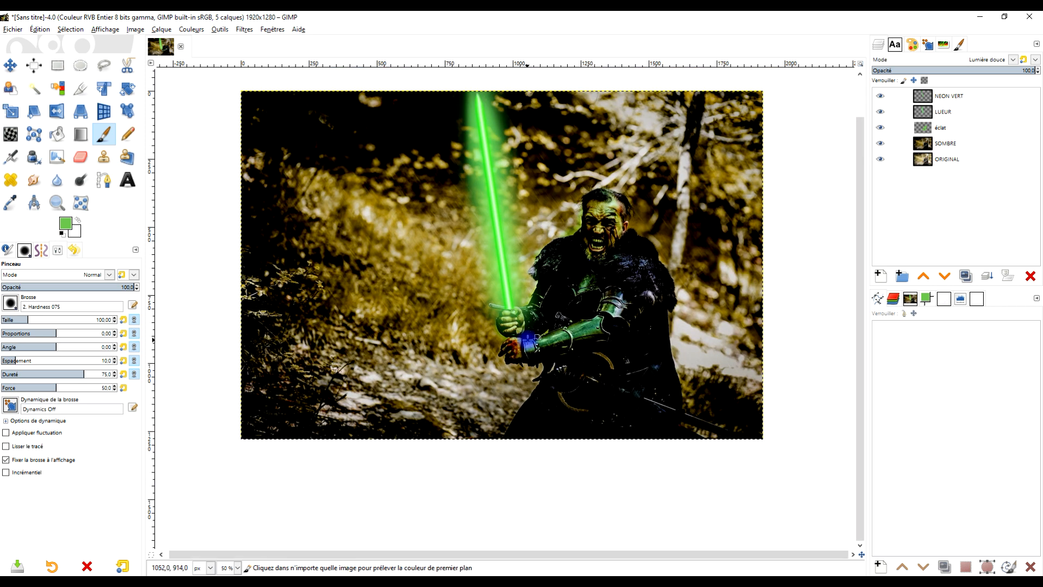
scroll(535, 337, "up", 2, "ctrl")
scroll(575, 481, "down", 2)
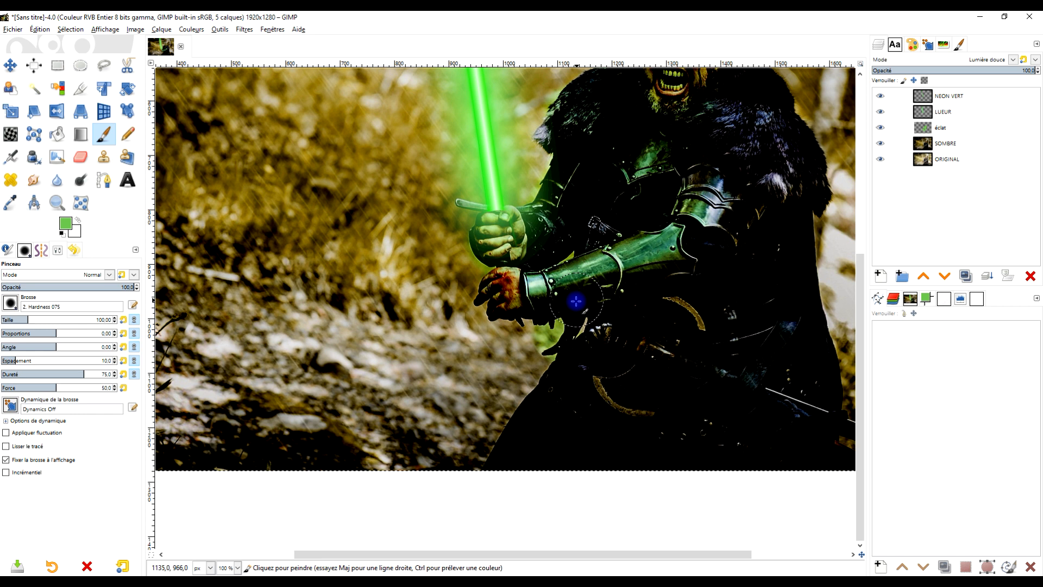
mouse_move(554, 359)
left_mouse_down()
mouse_move(421, 457)
mouse_move(516, 430)
mouse_move(417, 476)
mouse_move(478, 378)
mouse_move(502, 384)
mouse_move(501, 433)
mouse_move(392, 405)
mouse_move(366, 469)
mouse_move(572, 390)
mouse_move(368, 379)
mouse_move(346, 458)
mouse_move(548, 349)
mouse_move(256, 373)
mouse_move(277, 429)
mouse_move(243, 372)
mouse_move(498, 459)
left_mouse_up()
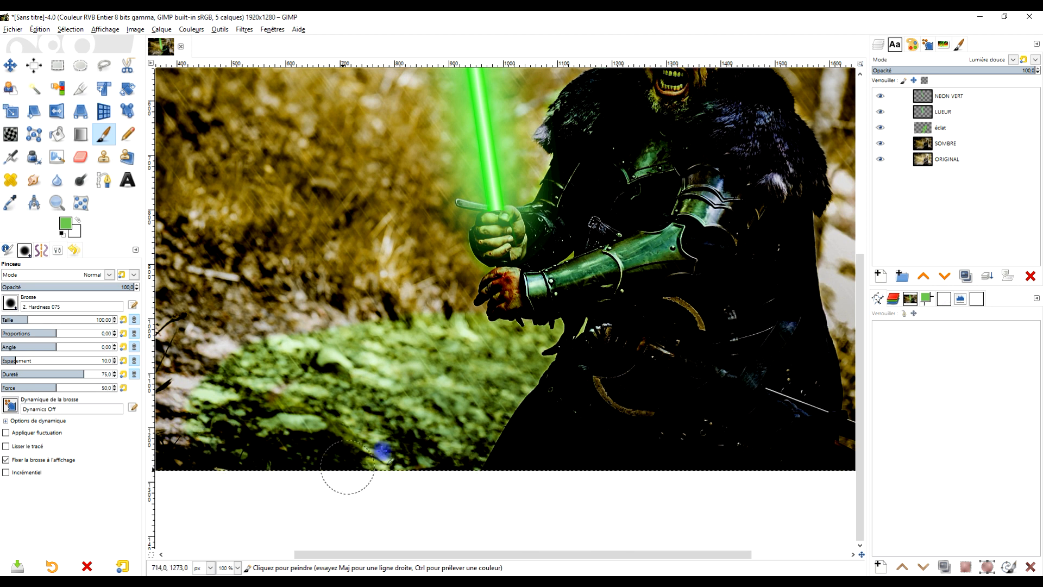
scroll(513, 321, "down", 3)
scroll(527, 293, "down", 2)
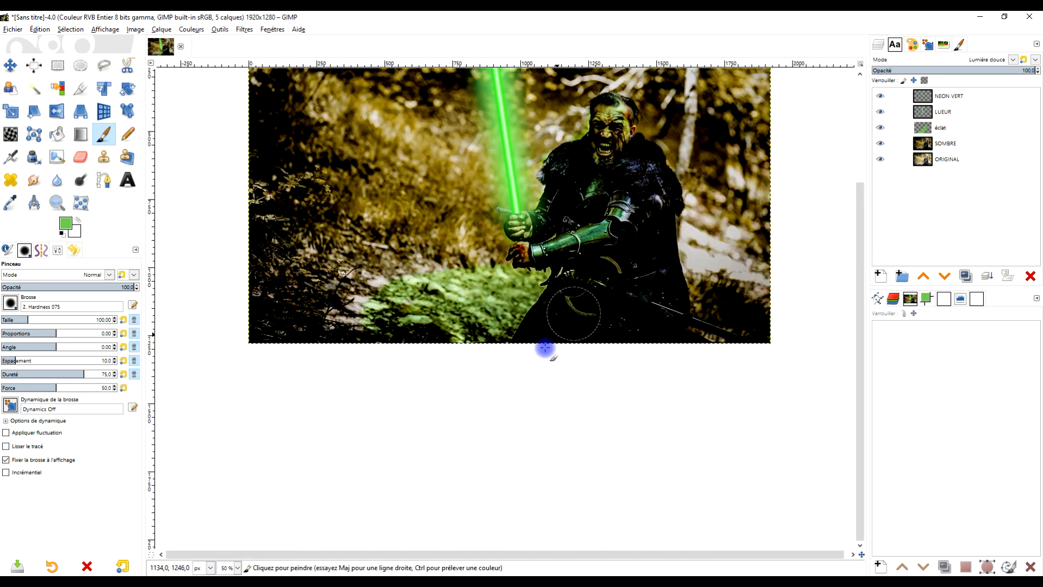
- Smudge the green paint spilling past the knight's shoulder and neck into the background with the Barbouillage tool
scroll(598, 271, "up", 3)
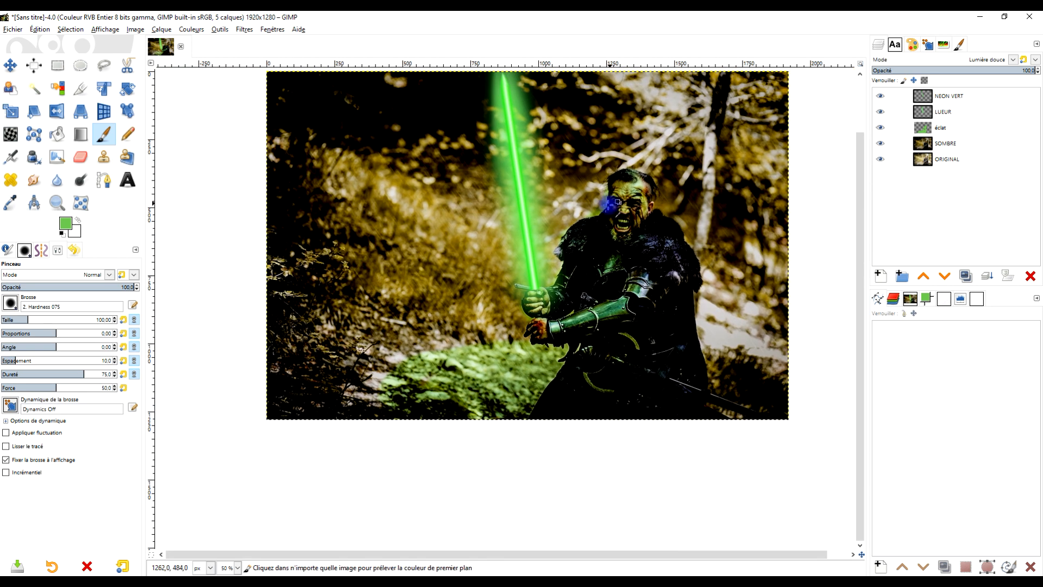
scroll(611, 203, "up", 3)
left_click(34, 180)
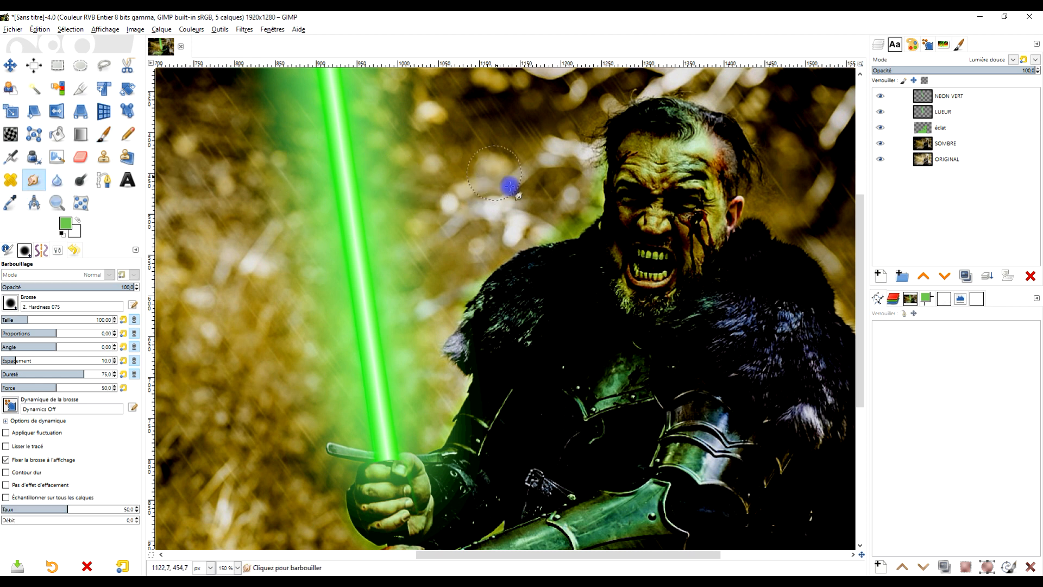
left_click_drag(566, 221, 605, 233)
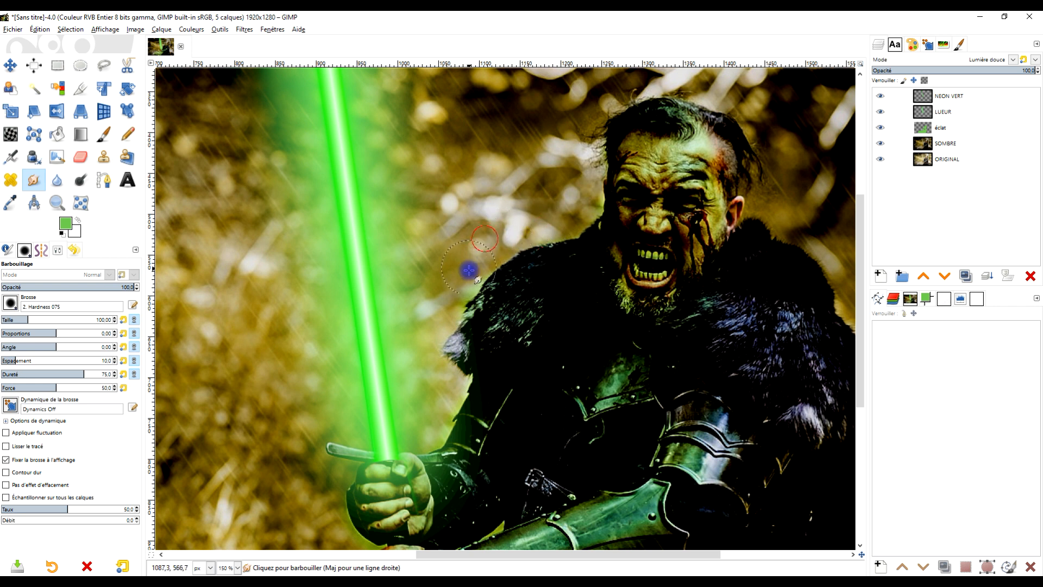
- Smudge the edges of the green reflection on the ground to blend them into the surrounding terrain
scroll(459, 299, "down", 3)
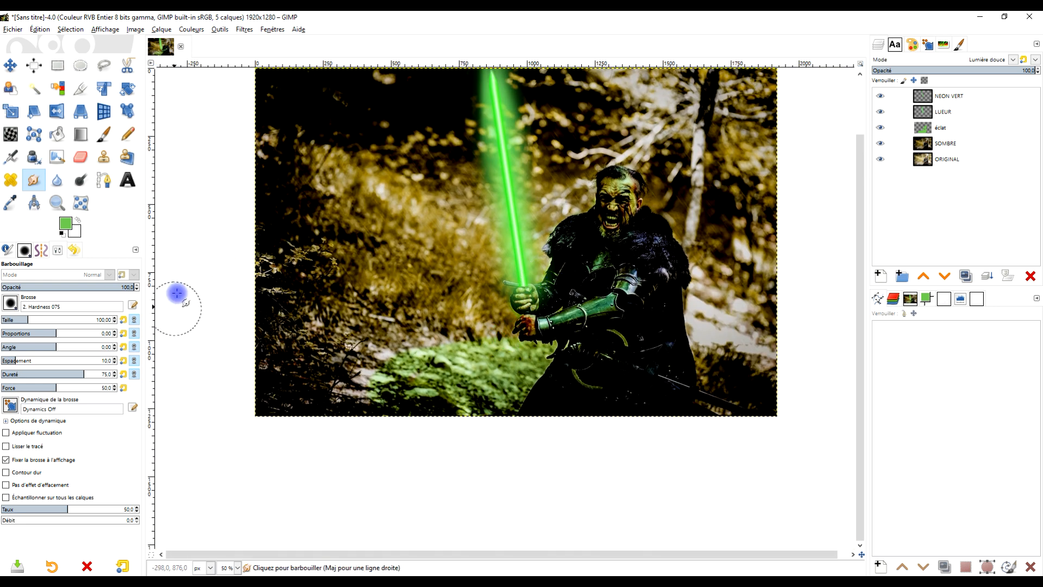
left_click(34, 180)
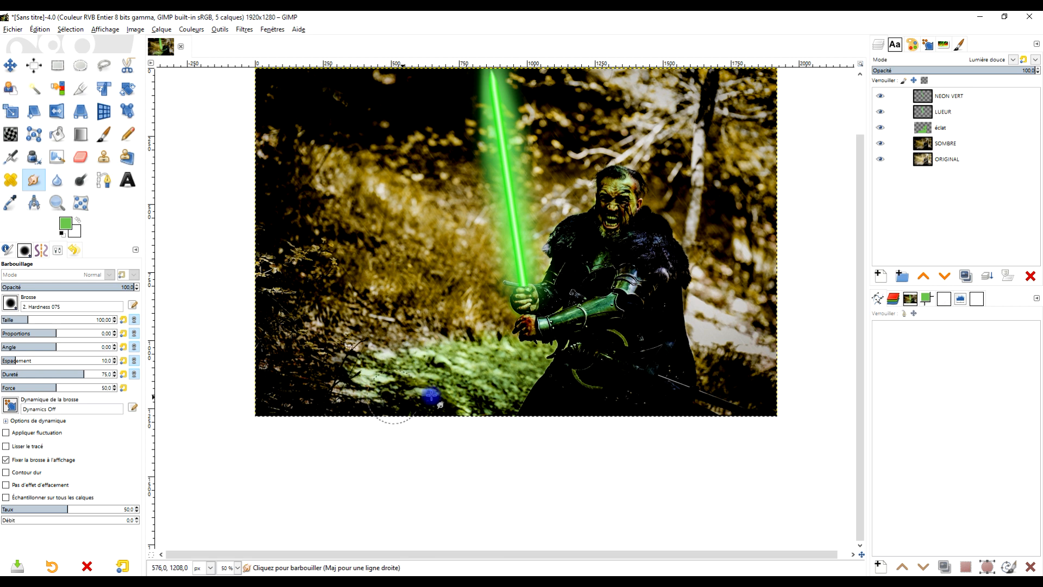
scroll(612, 331, "up", 1)
scroll(641, 260, "down", 1)
scroll(641, 260, "up", 1)
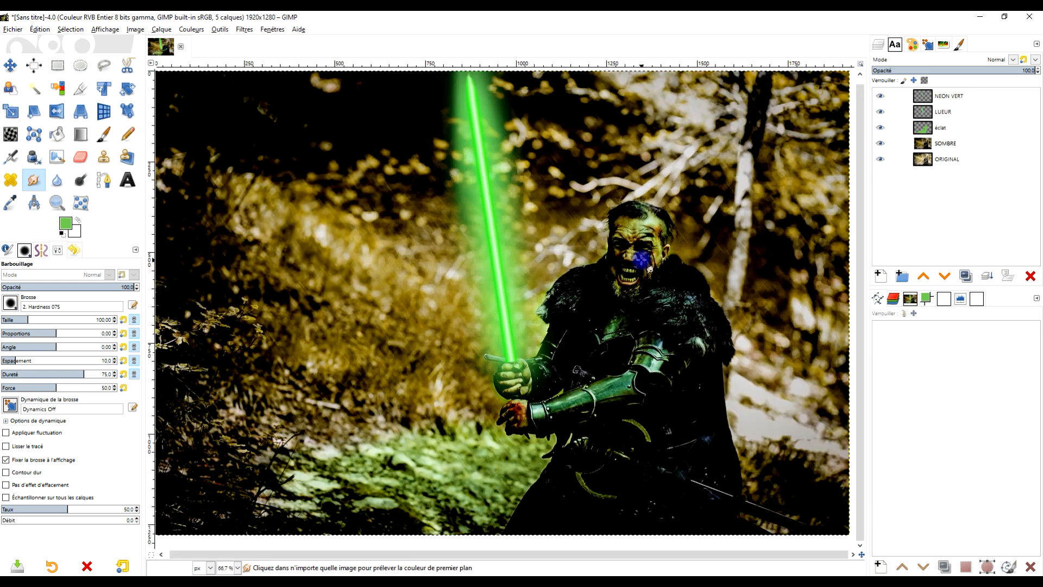
- Zoom in on the entire picture with the Zoom tool to review the neon sword and its green reflections
scroll(504, 236, "down", 1)
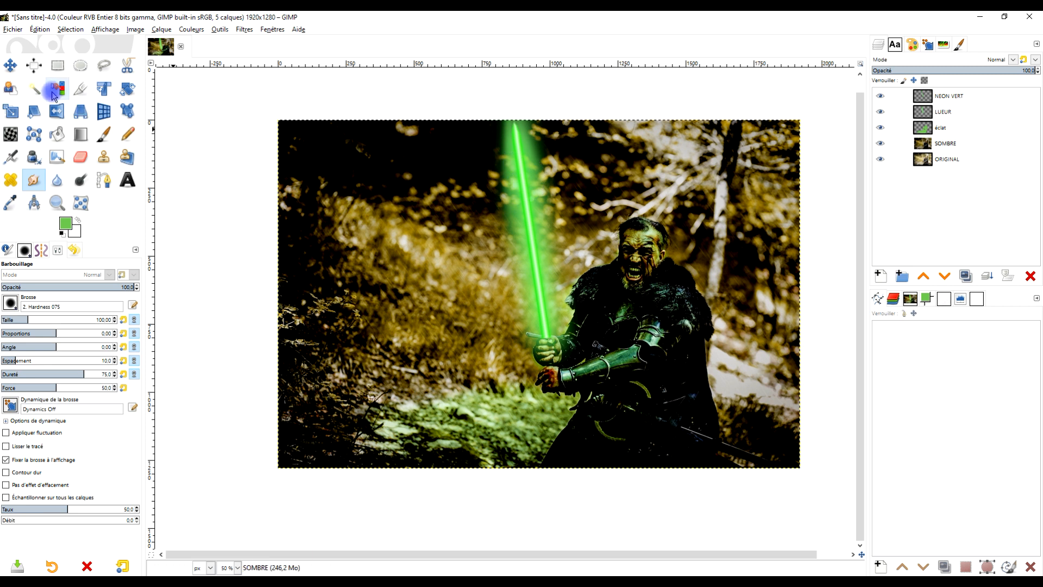
left_click(58, 203)
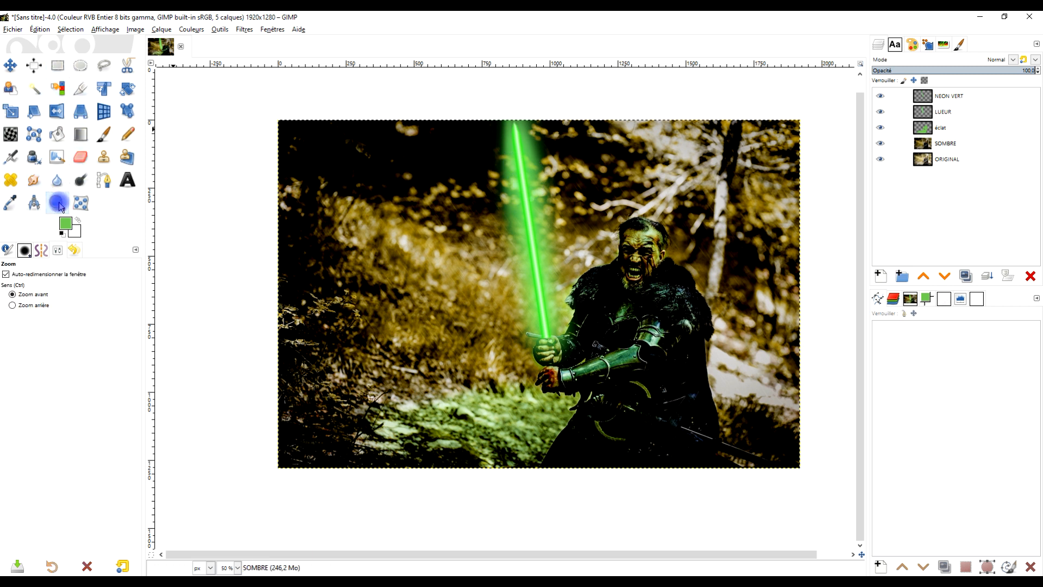
left_click_drag(275, 112, 803, 472)
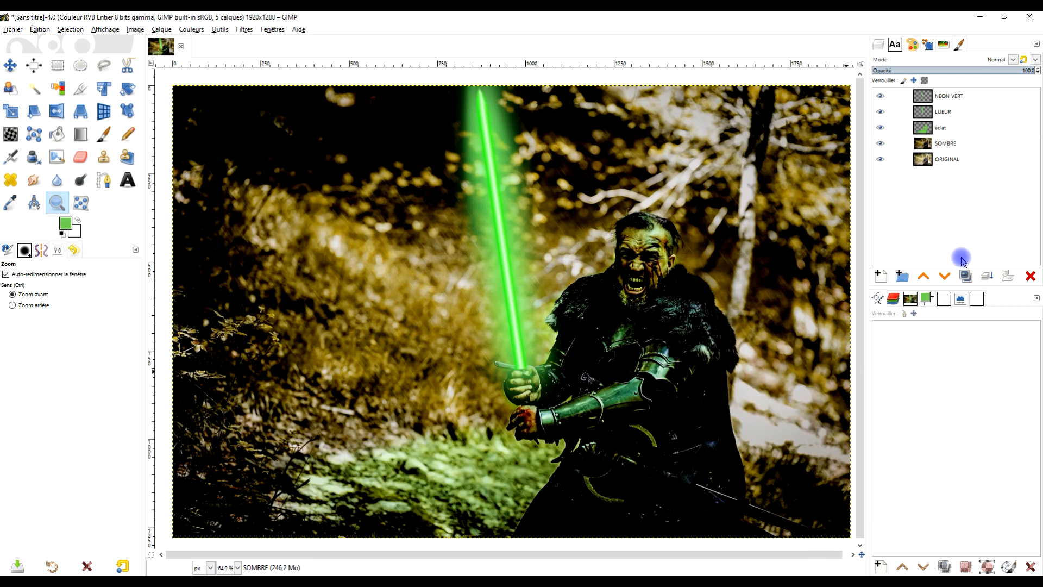